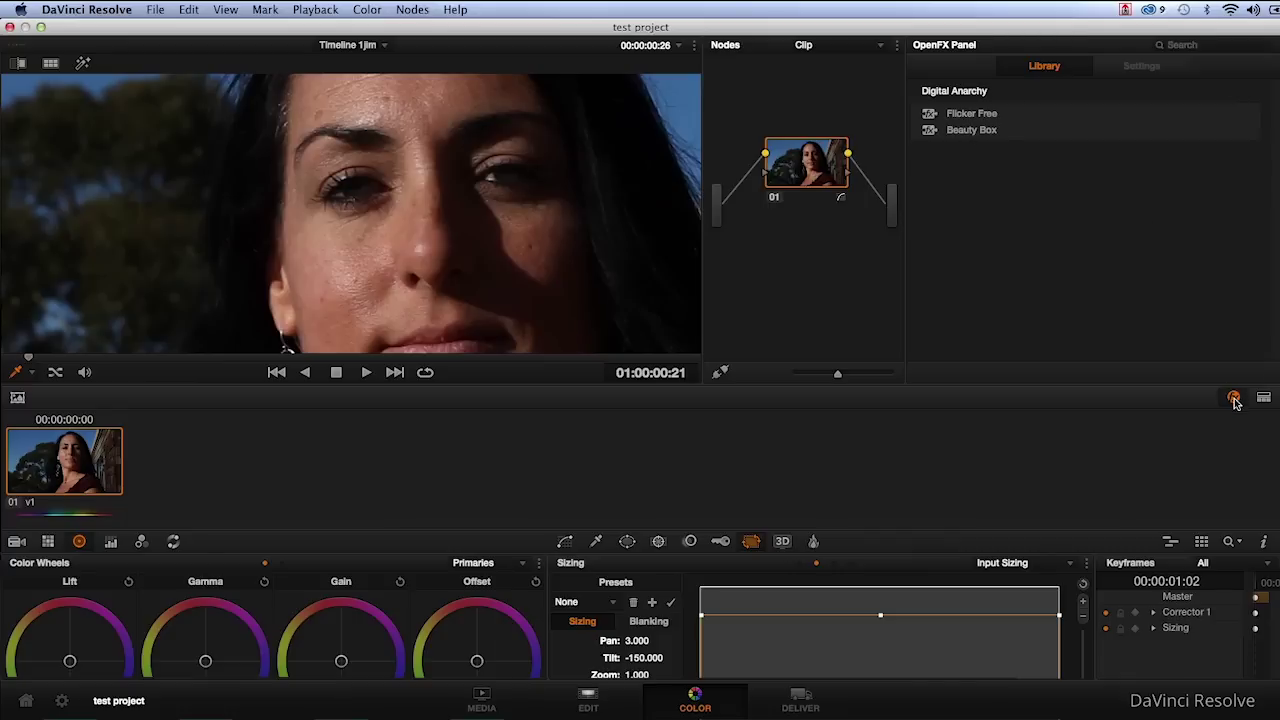
# Step: Apply the Beauty Box effect from the OpenFX Library to node 01
pyautogui.click(1235, 398)
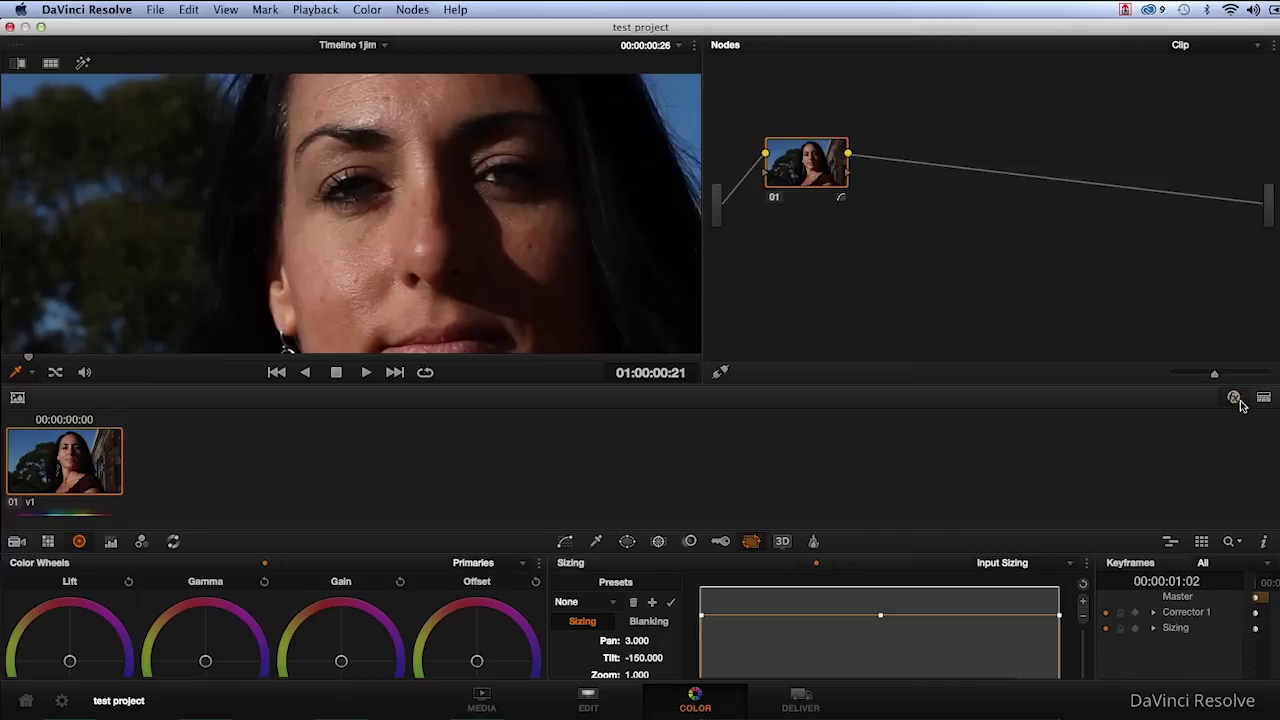
pyautogui.click(1234, 398)
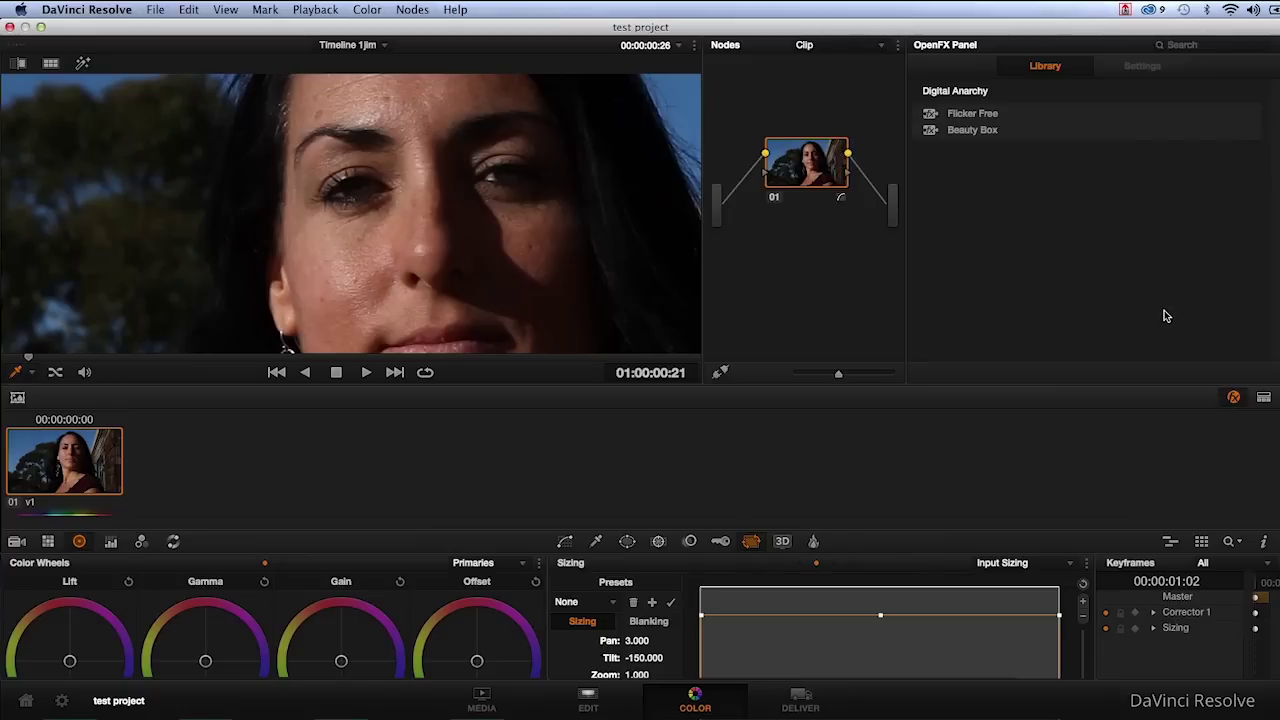
pyautogui.click(988, 134)
pyautogui.moveTo(988, 134); pyautogui.dragTo(836, 160)
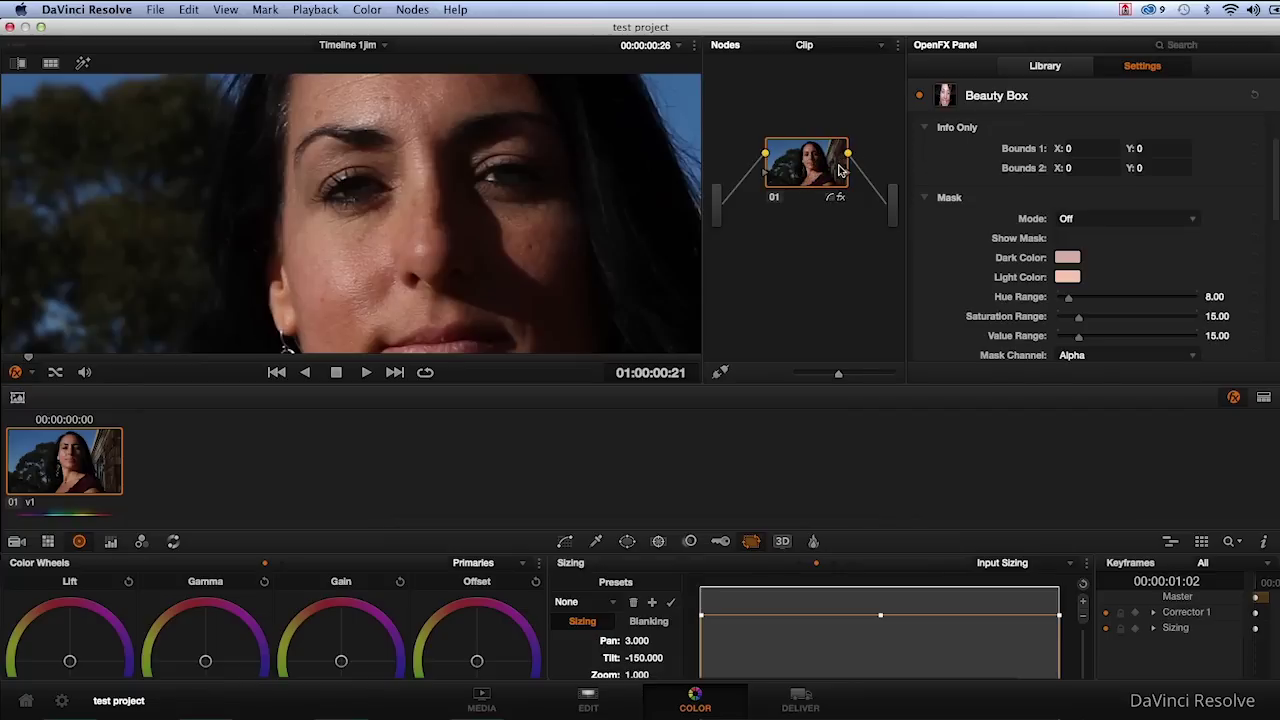
pyautogui.scroll(3, 1278, 145)
pyautogui.scroll(-10, 1275, 152)
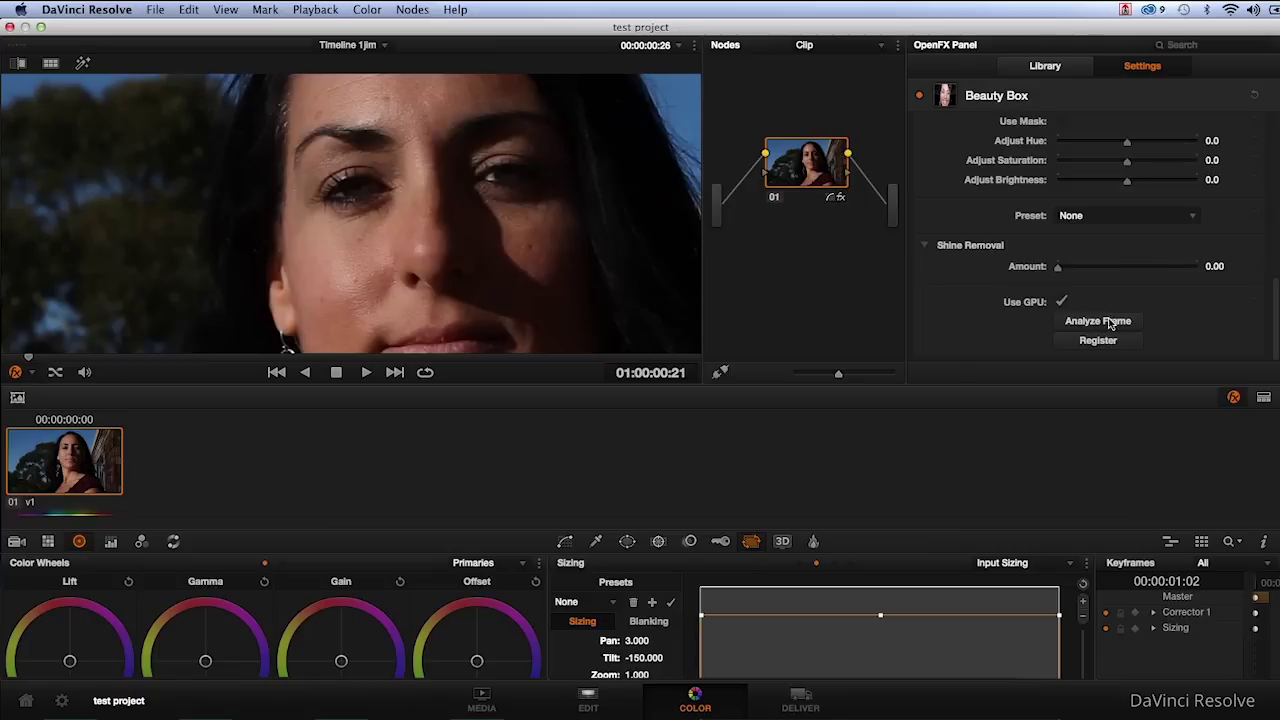
# Step: Analyze the frame in Beauty Box, setting Bounds 2 to 1317, 790 and new dark and light skin colours
pyautogui.scroll(5, 1275, 320)
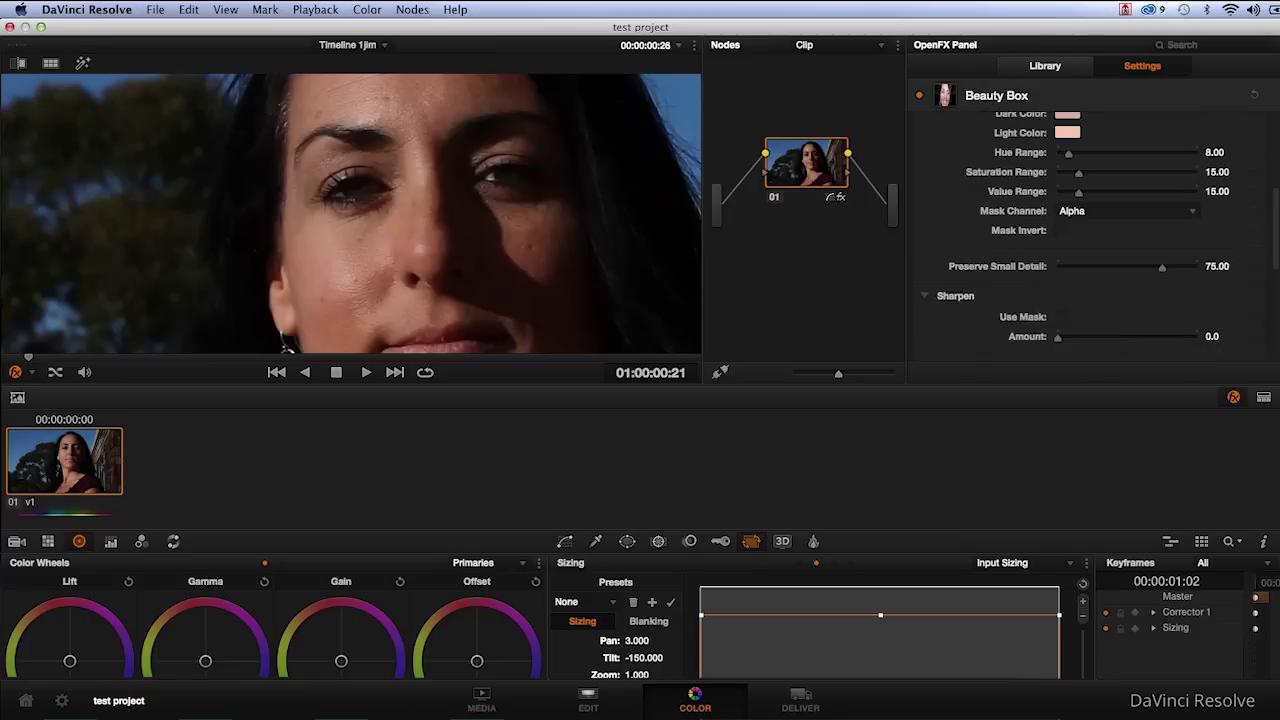
pyautogui.scroll(4, 1060, 258)
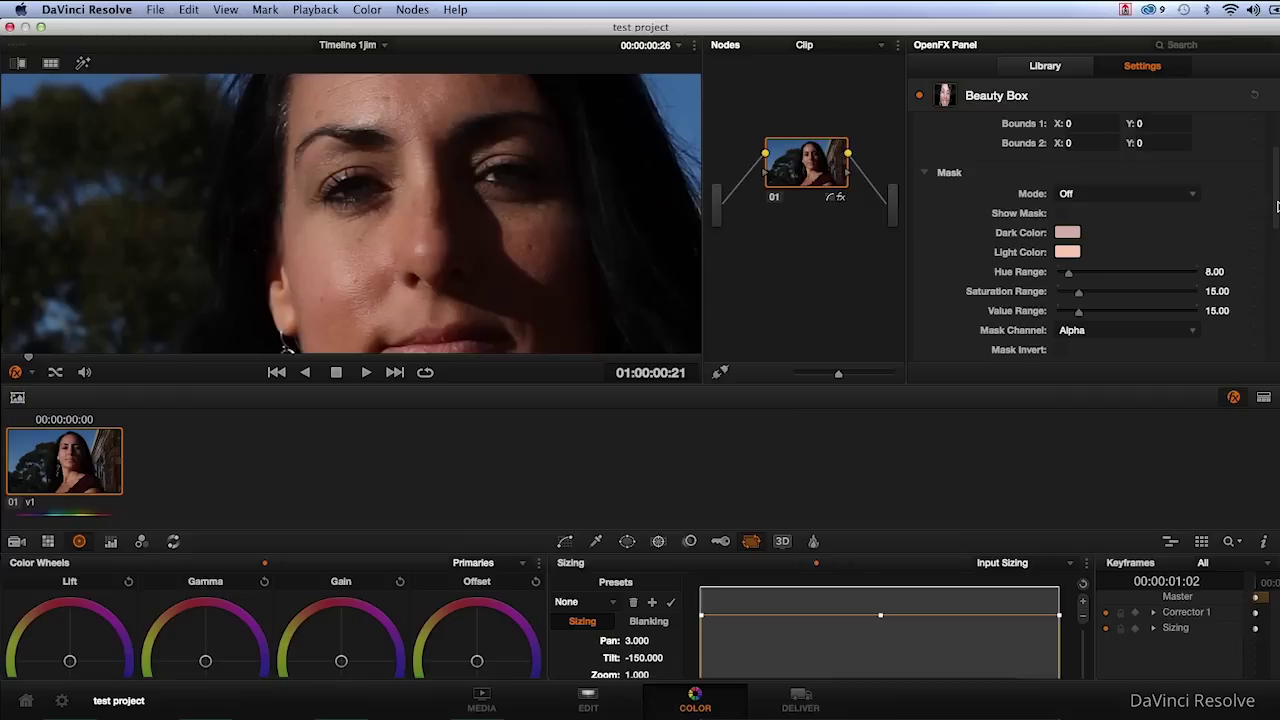
pyautogui.scroll(-5, 1087, 300)
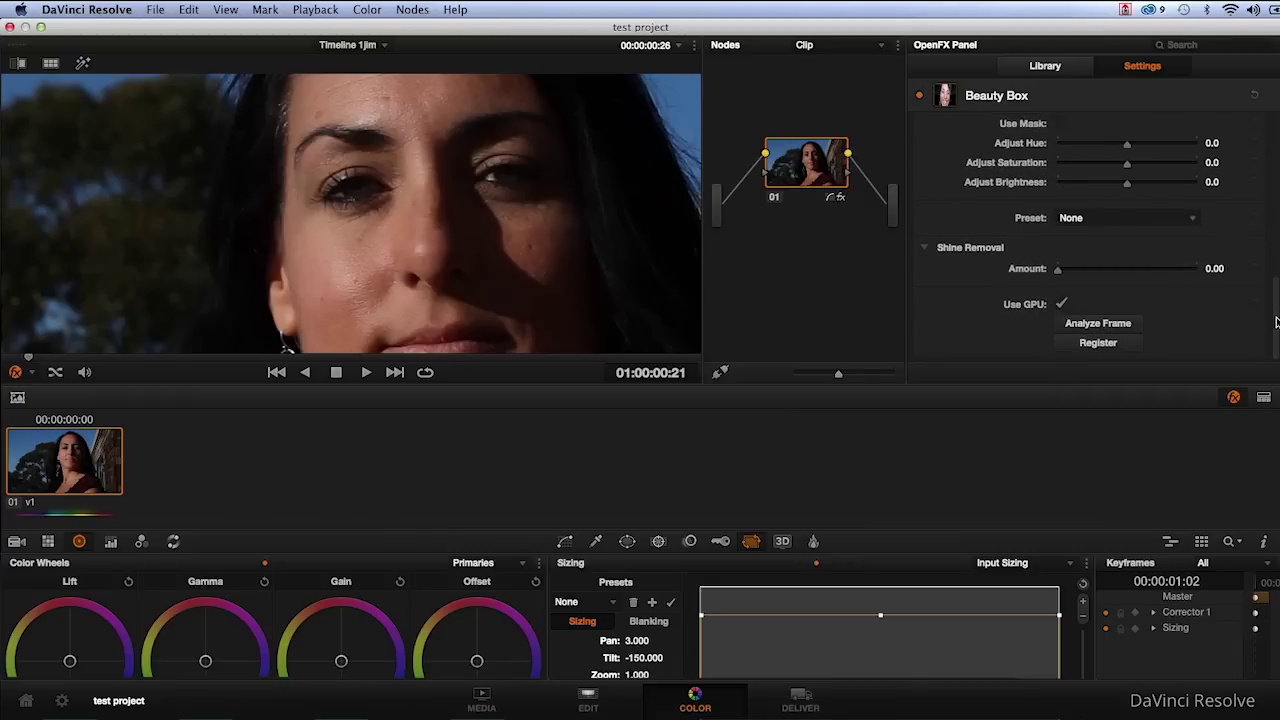
pyautogui.moveTo(1275, 321); pyautogui.dragTo(1276, 184)
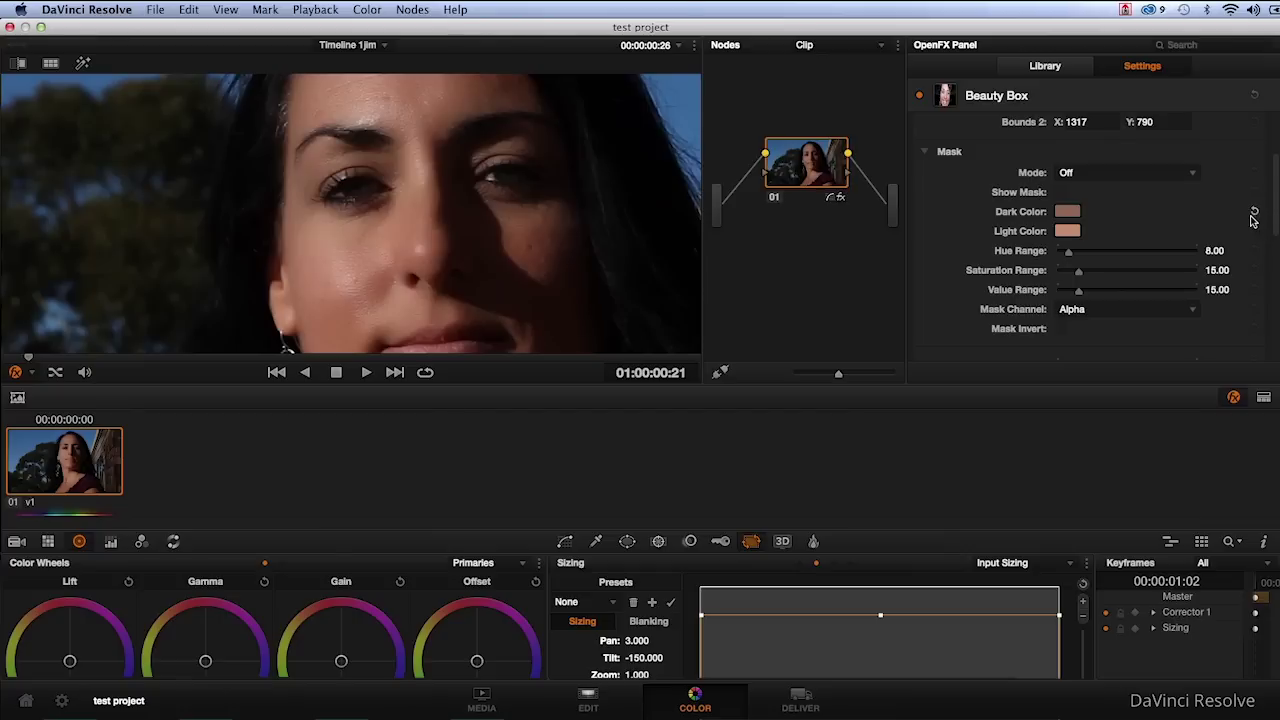
pyautogui.click(920, 97)
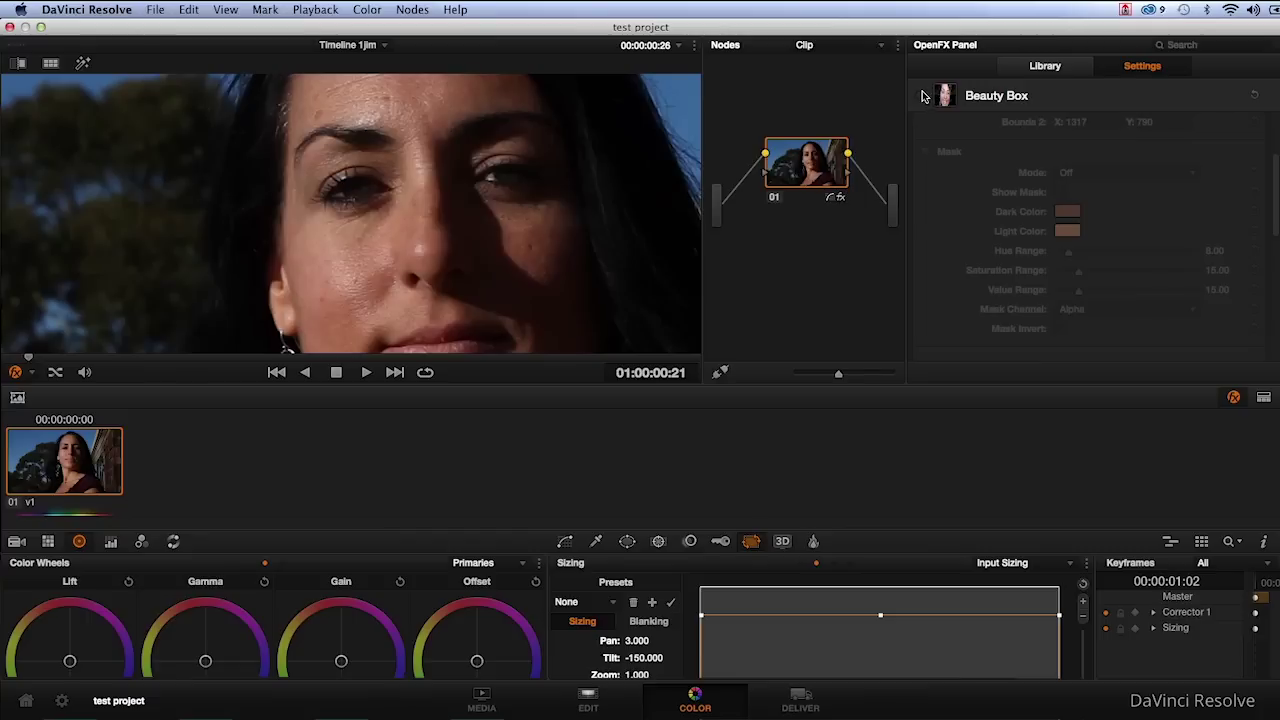
pyautogui.click(920, 96)
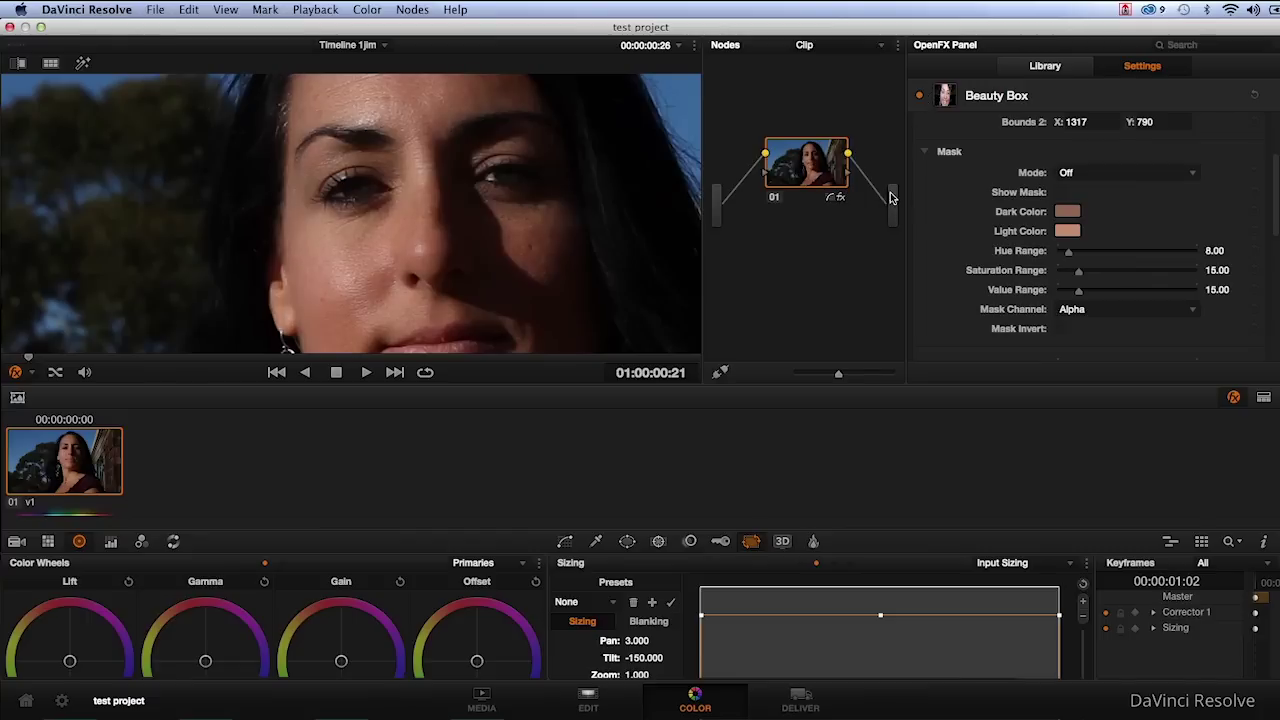
pyautogui.click(920, 97)
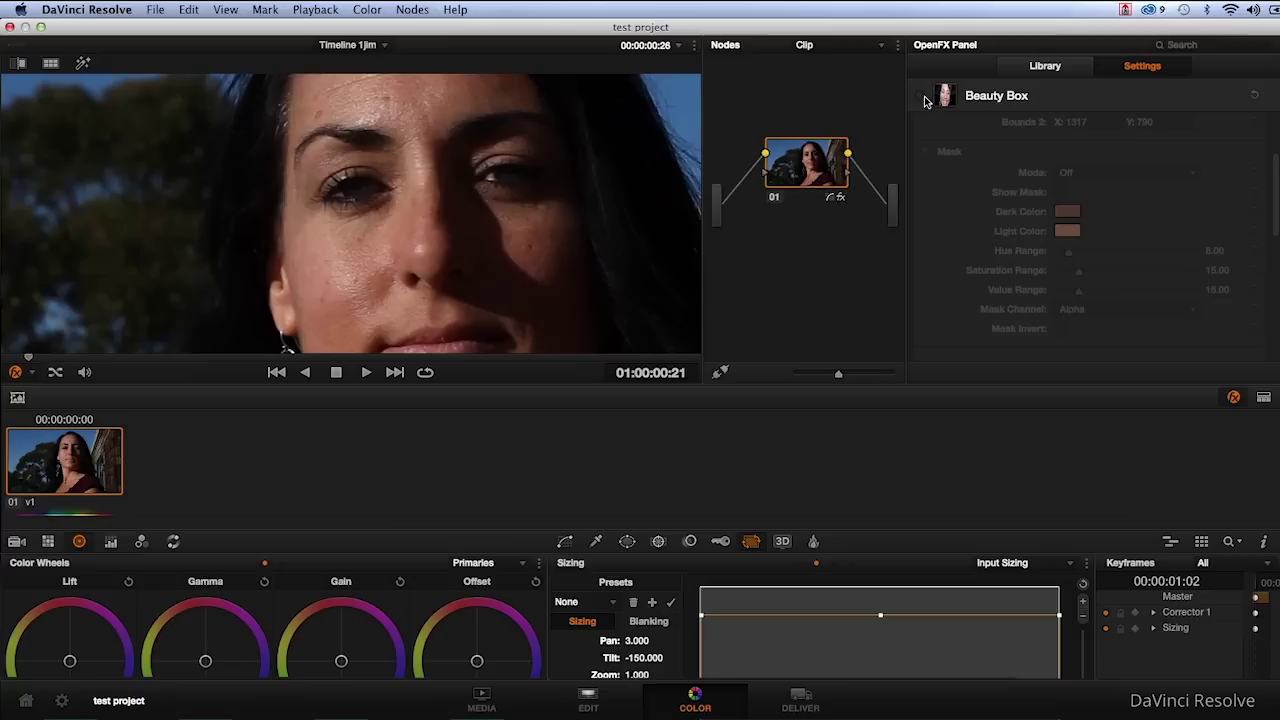
pyautogui.click(920, 97)
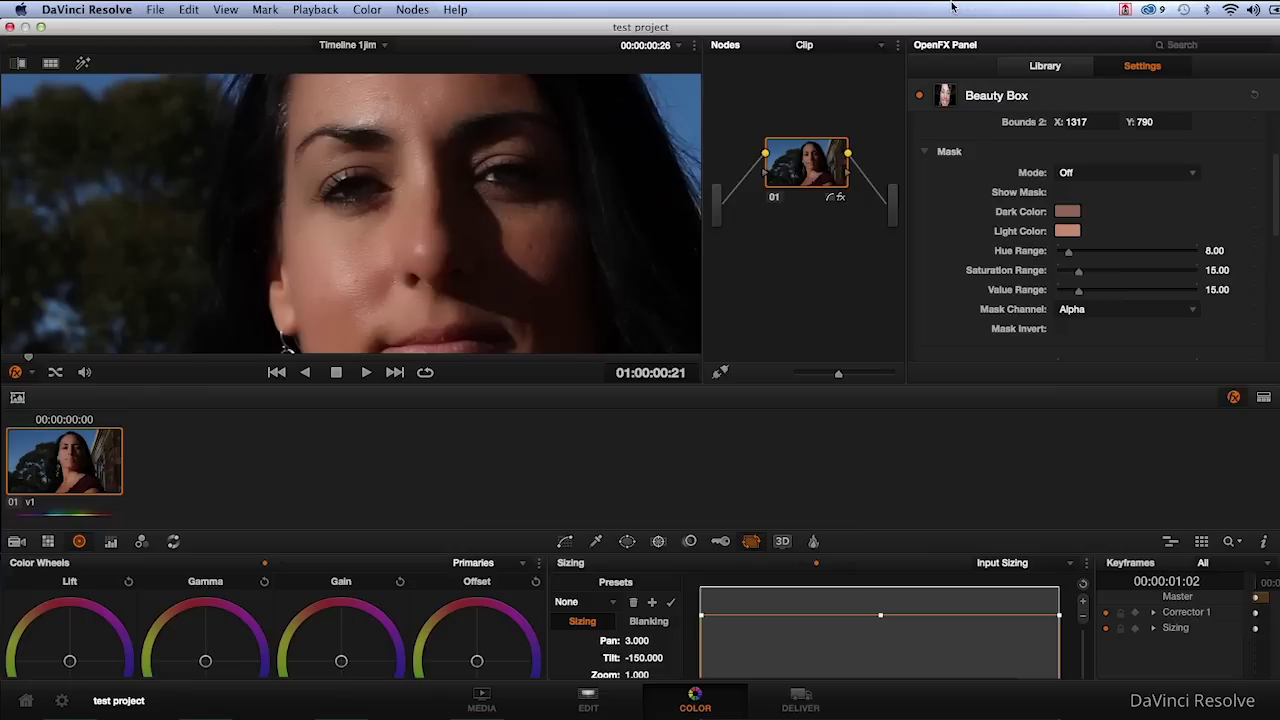
pyautogui.click(920, 97)
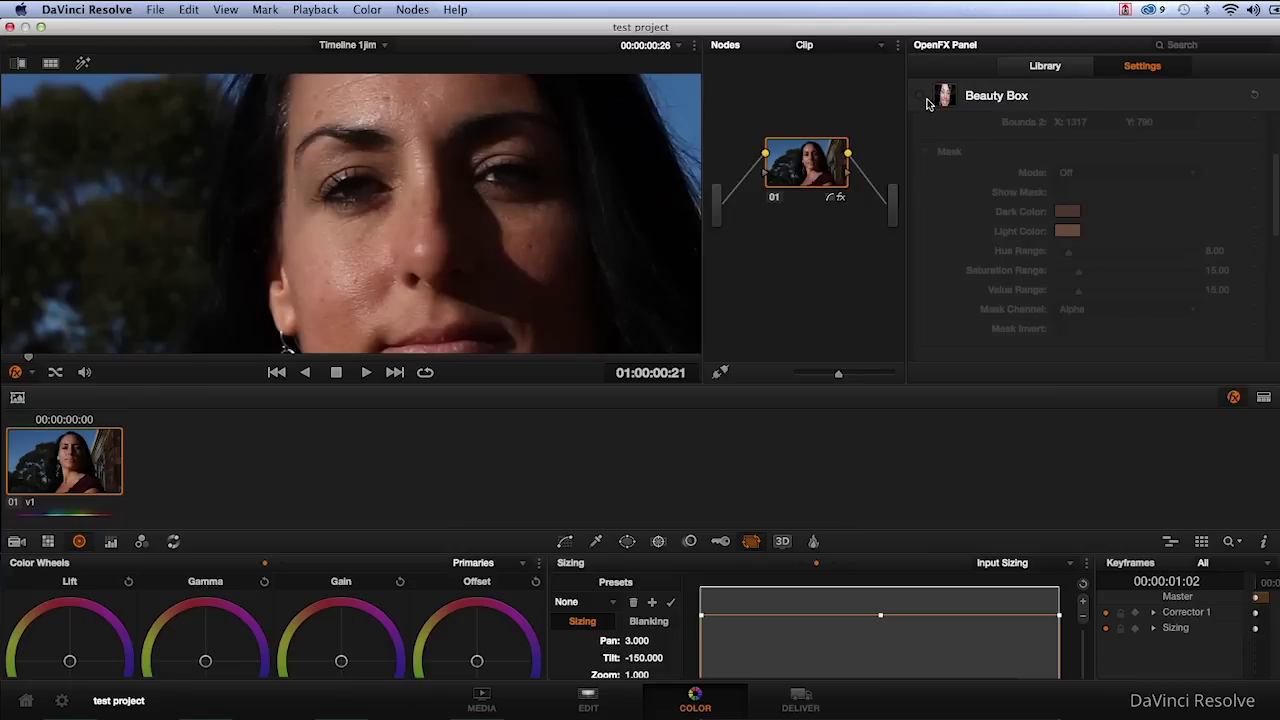
pyautogui.click(920, 97)
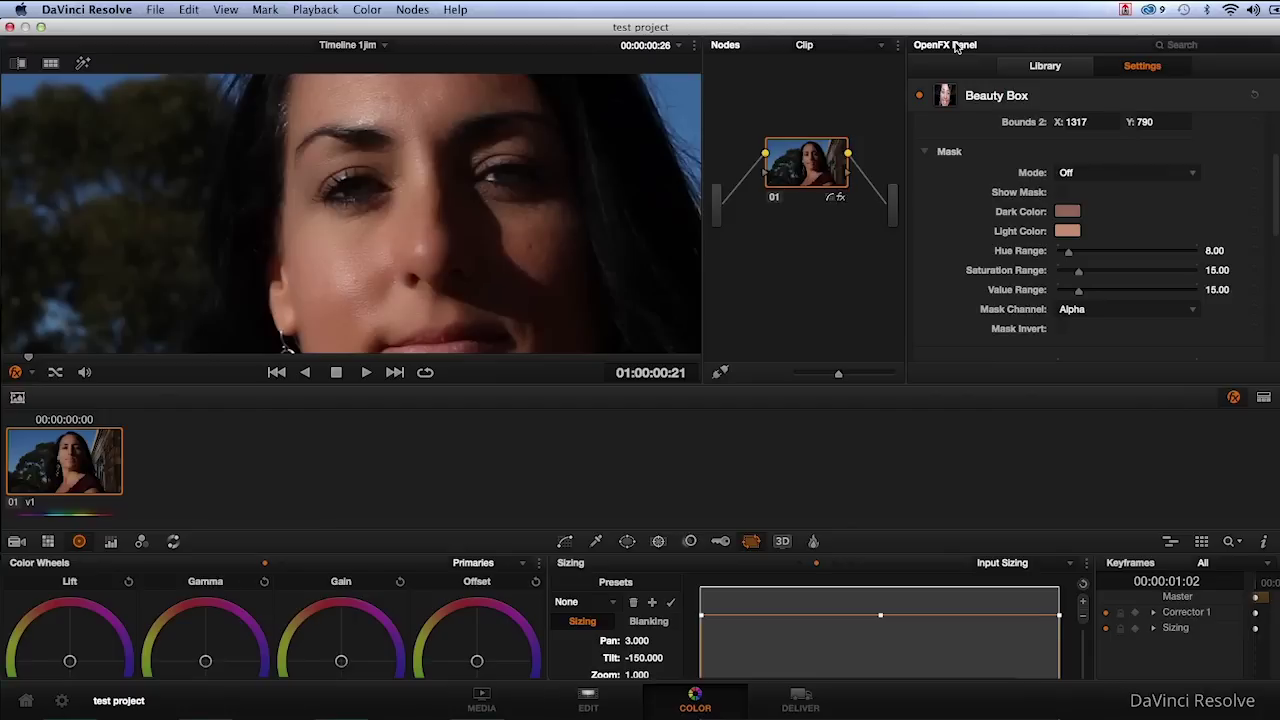
pyautogui.click(919, 95)
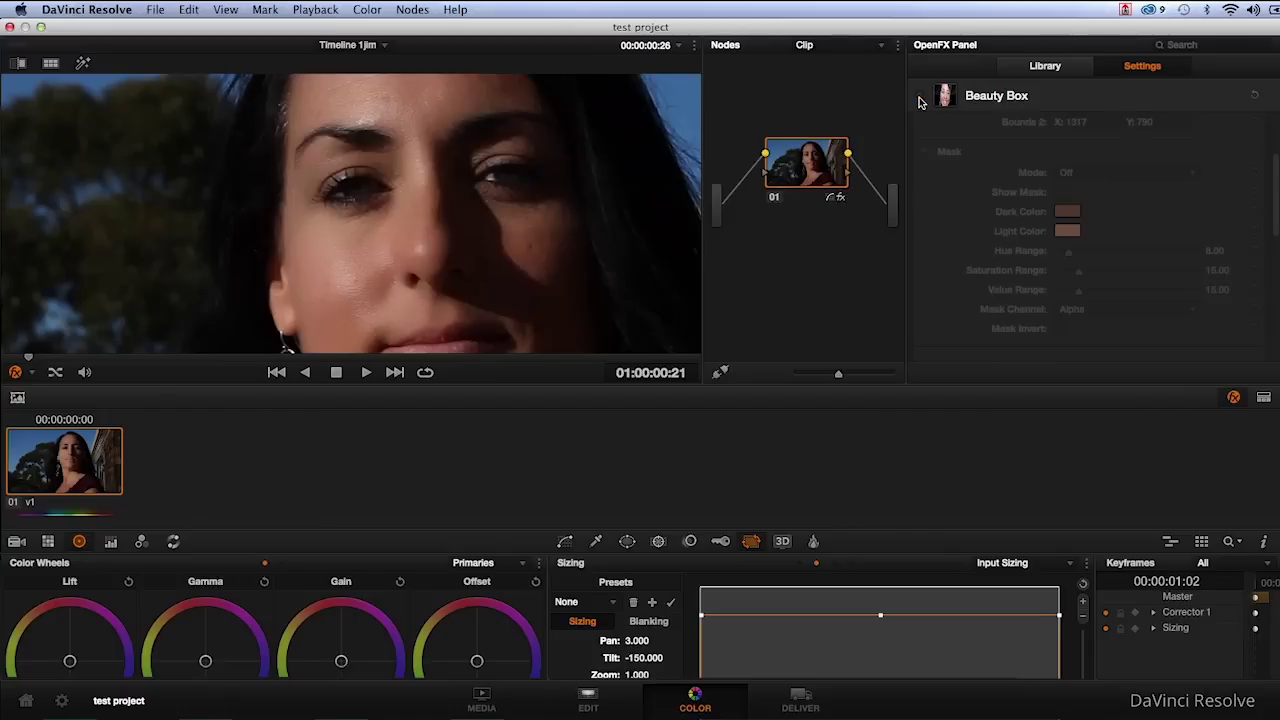
pyautogui.click(919, 95)
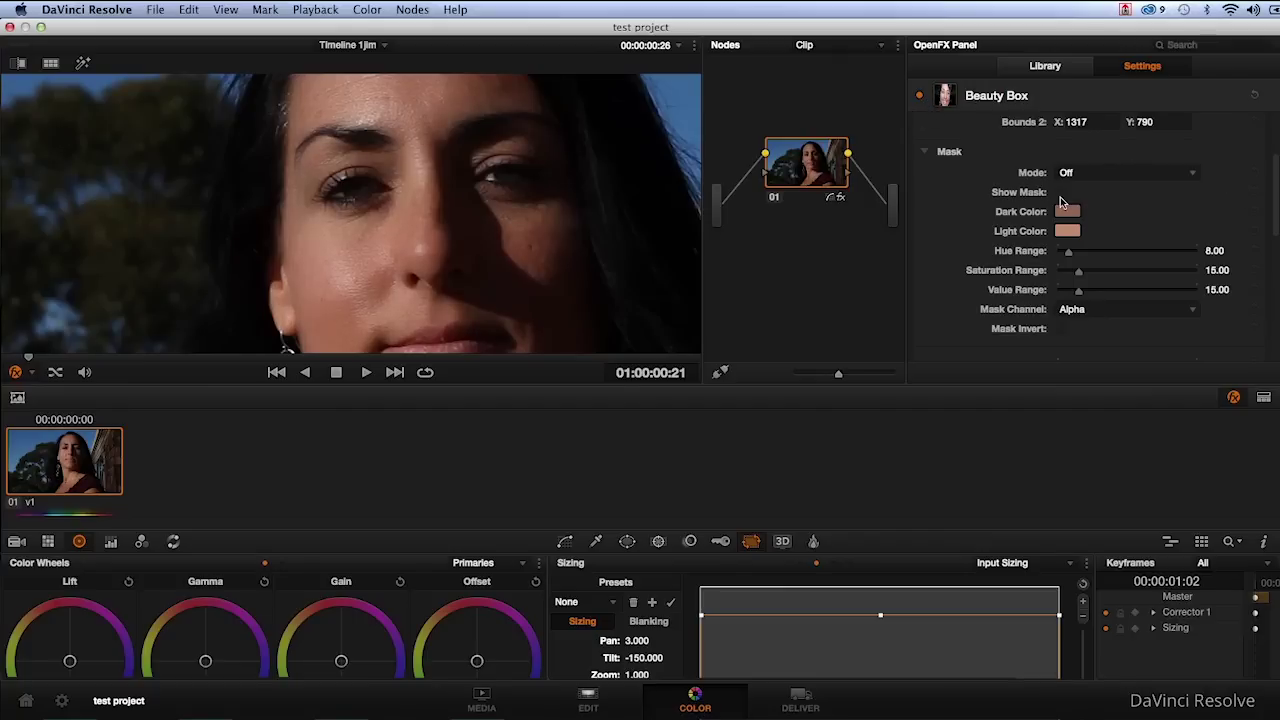
pyautogui.click(1062, 193)
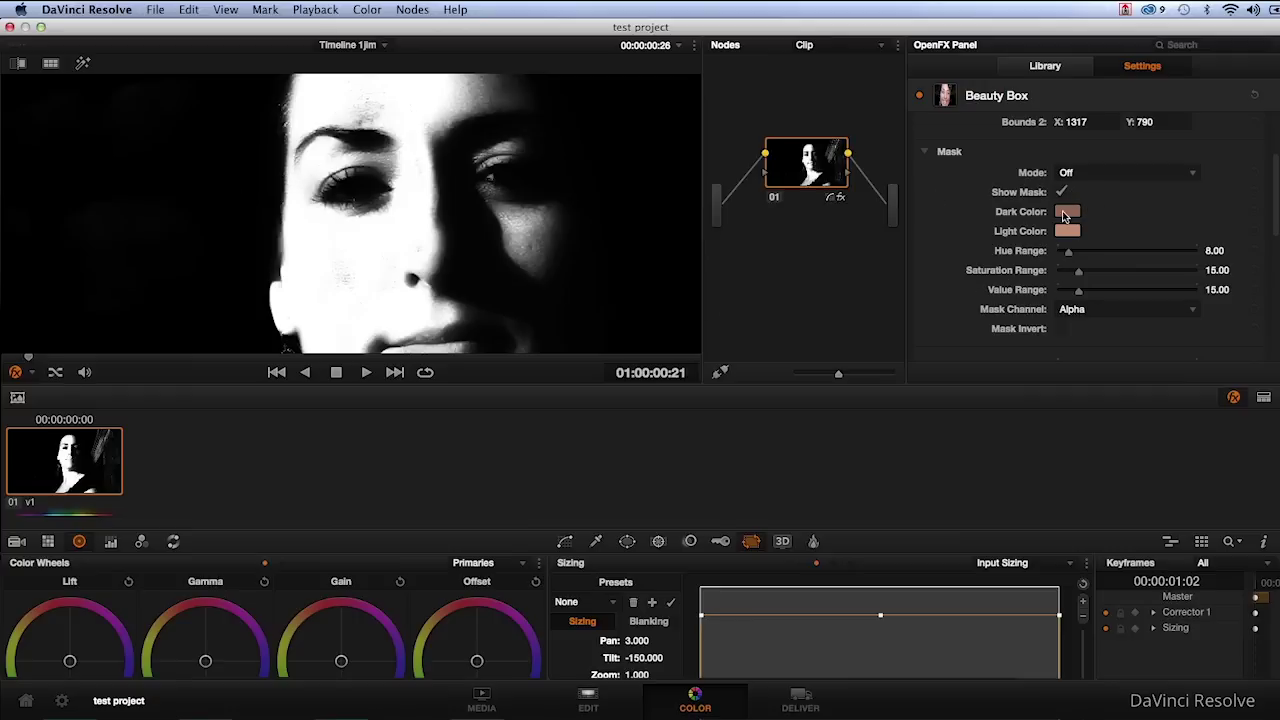
pyautogui.click(1062, 192)
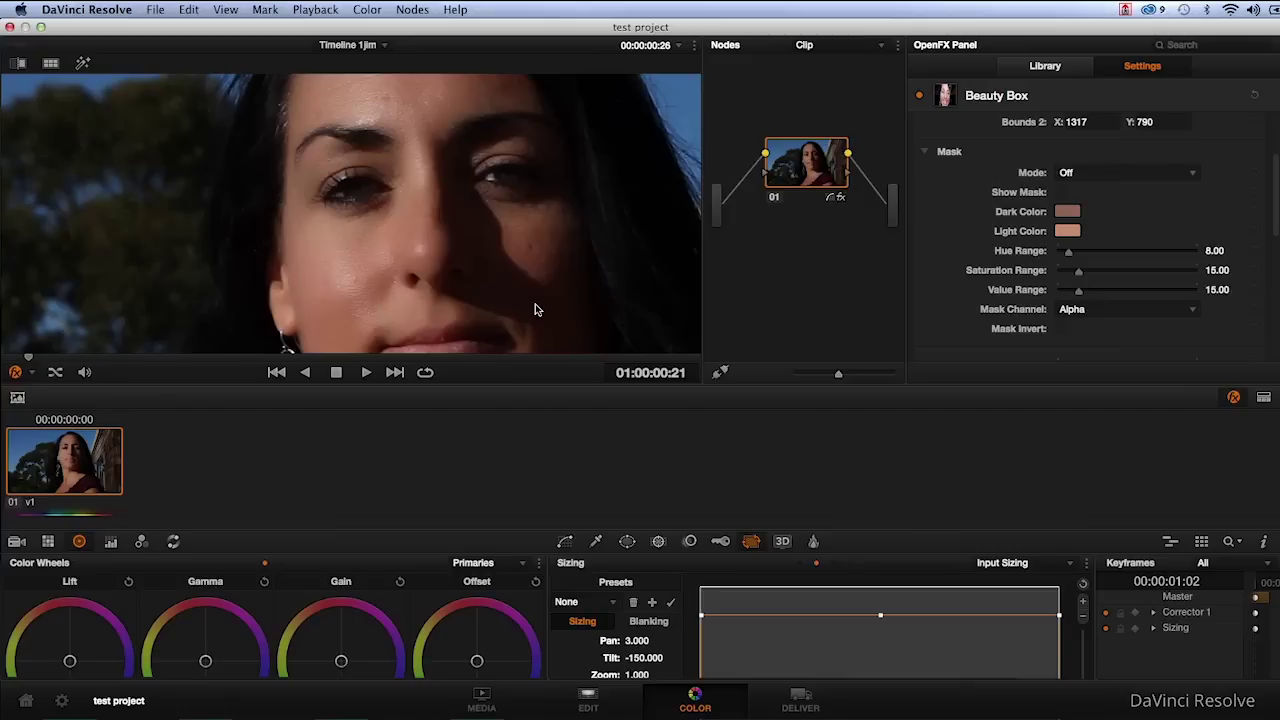
# Step: Turn on Show Mask, set mask Mode to Add Color, and sample a lighter skin tone from the face
pyautogui.click(1061, 192)
pyautogui.click(1148, 179)
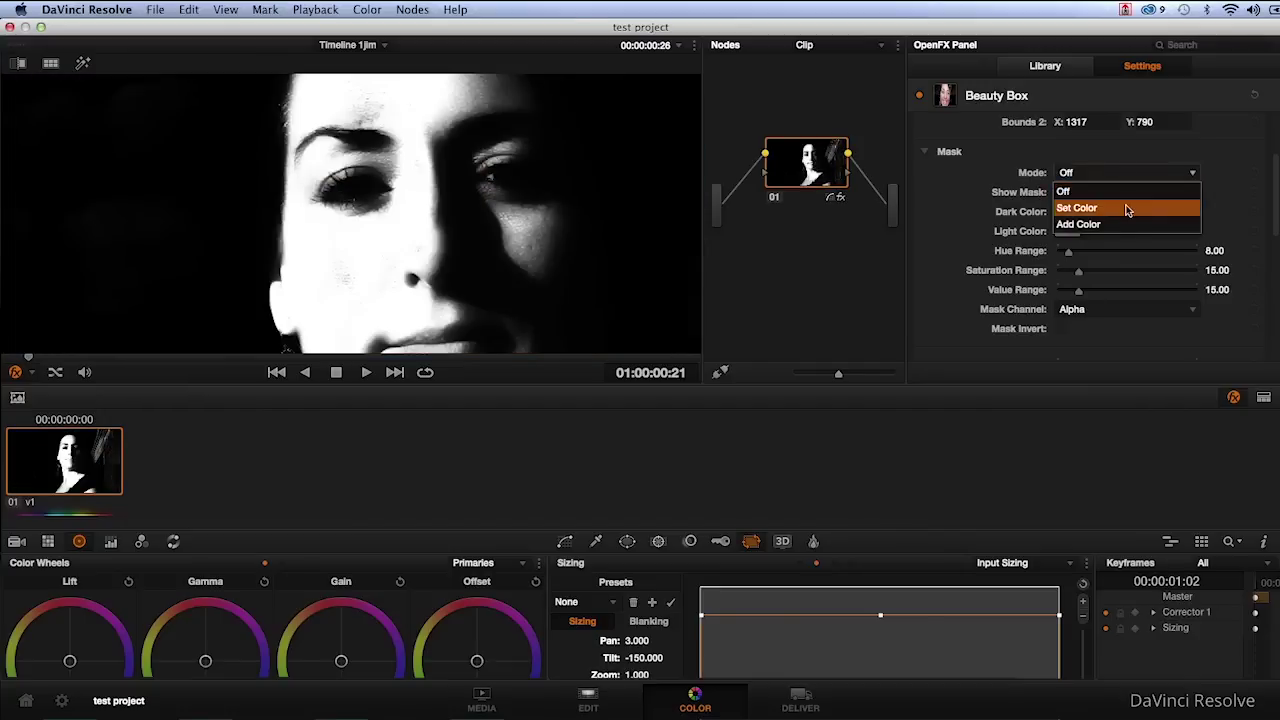
pyautogui.click(1110, 227)
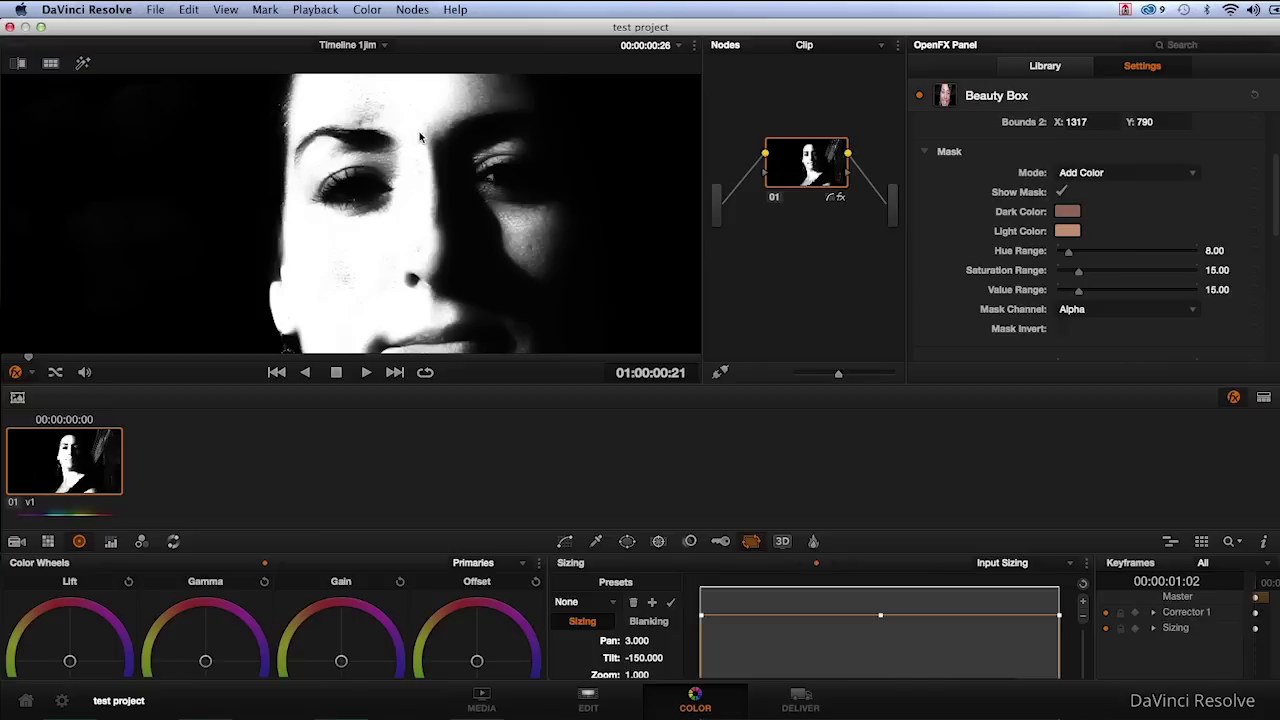
pyautogui.click(345, 285)
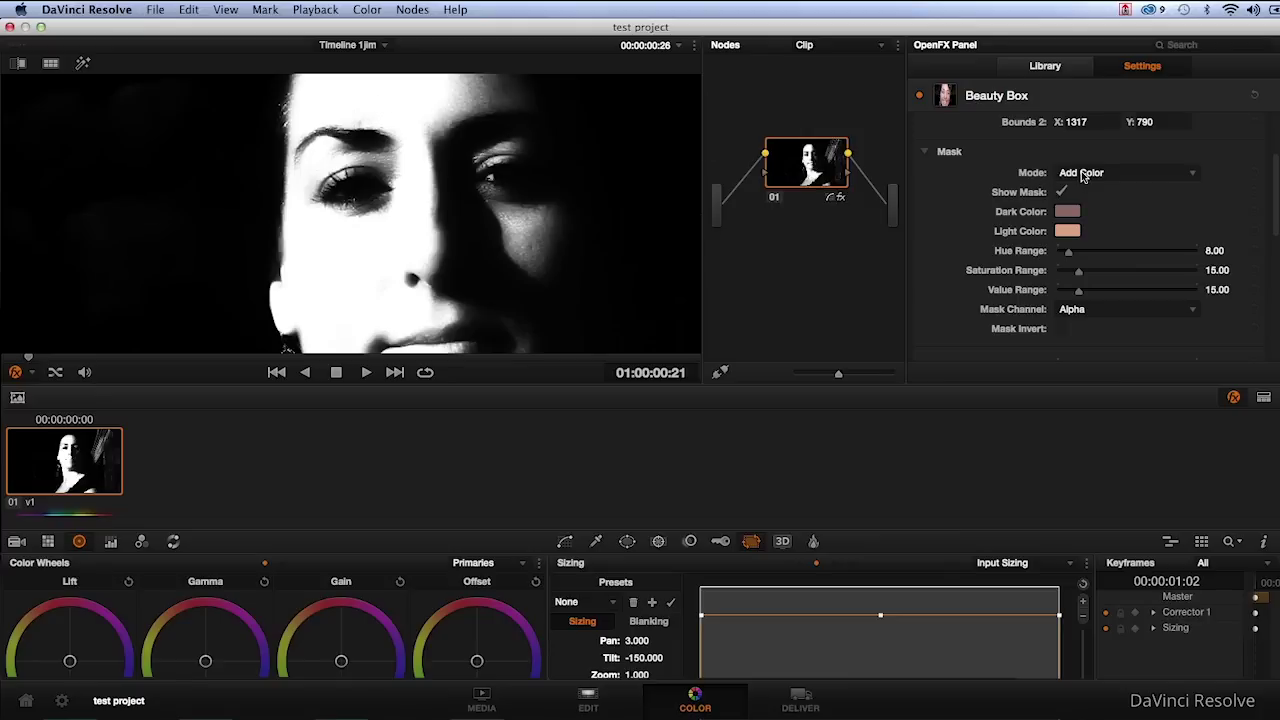
pyautogui.click(31, 373)
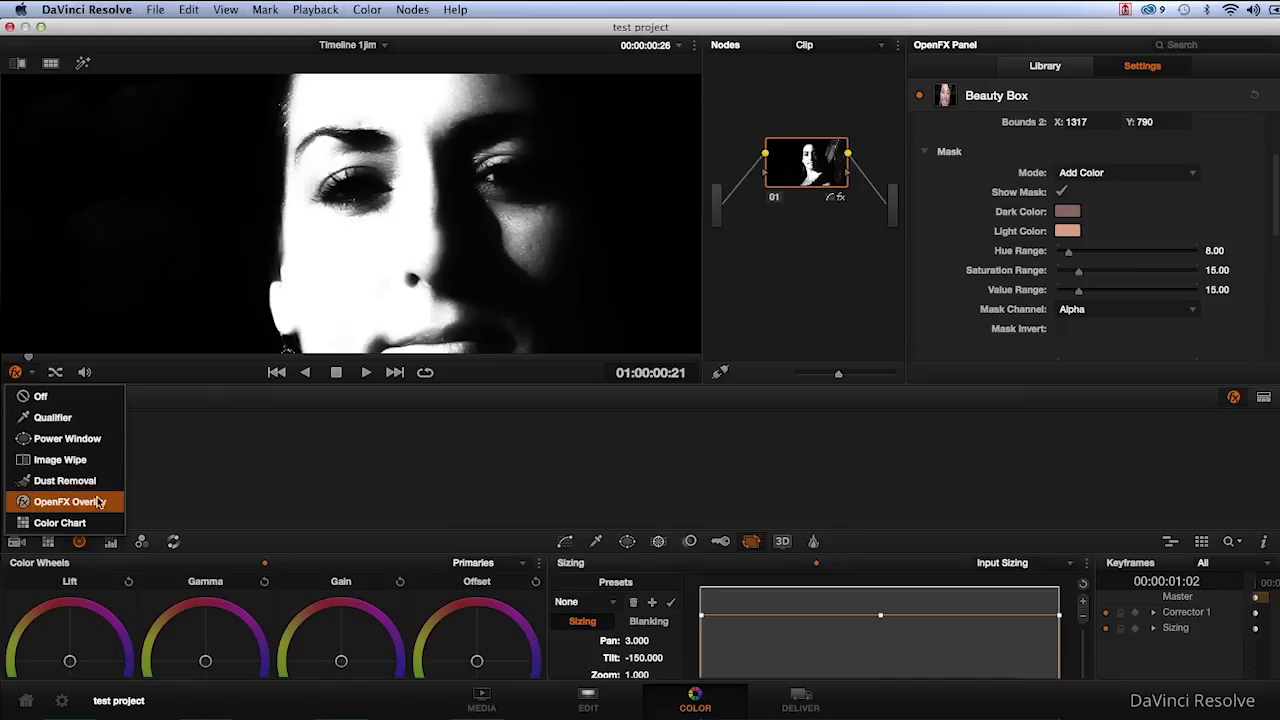
# Step: Switch the viewer overlay to OpenFX Overlay so Beauty Box colours can be sampled on the face
pyautogui.click(62, 422)
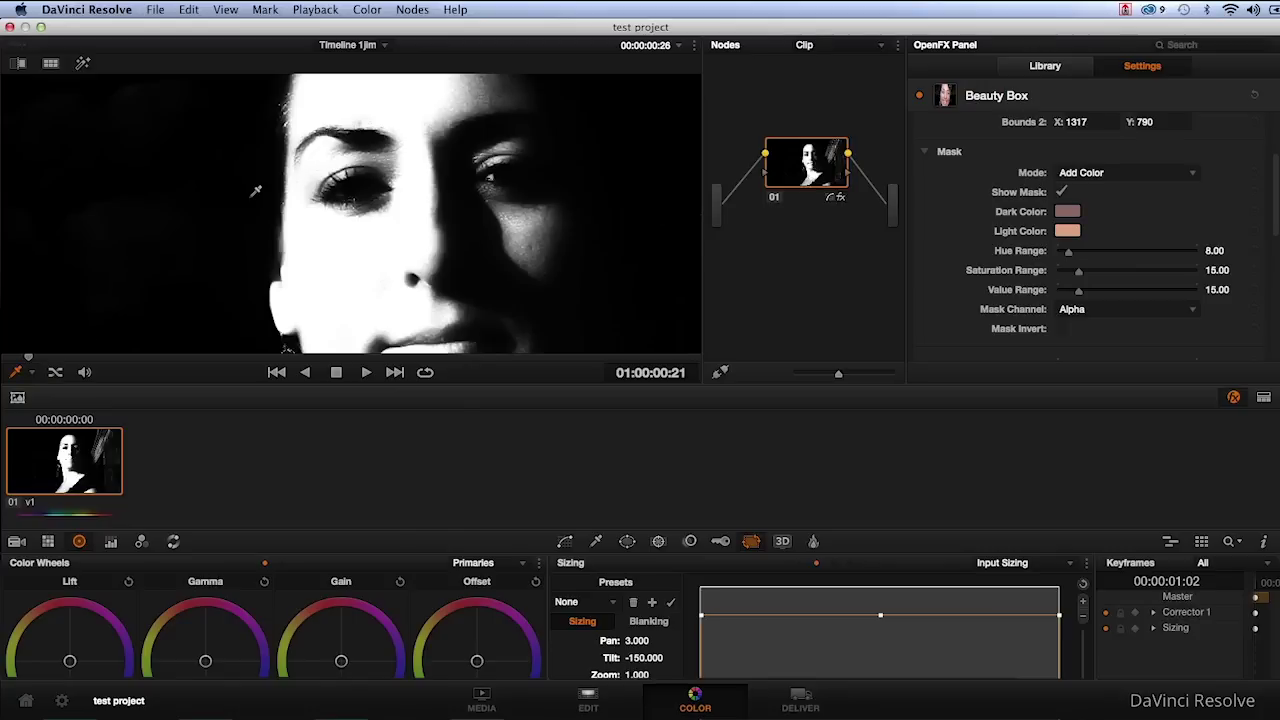
pyautogui.click(30, 373)
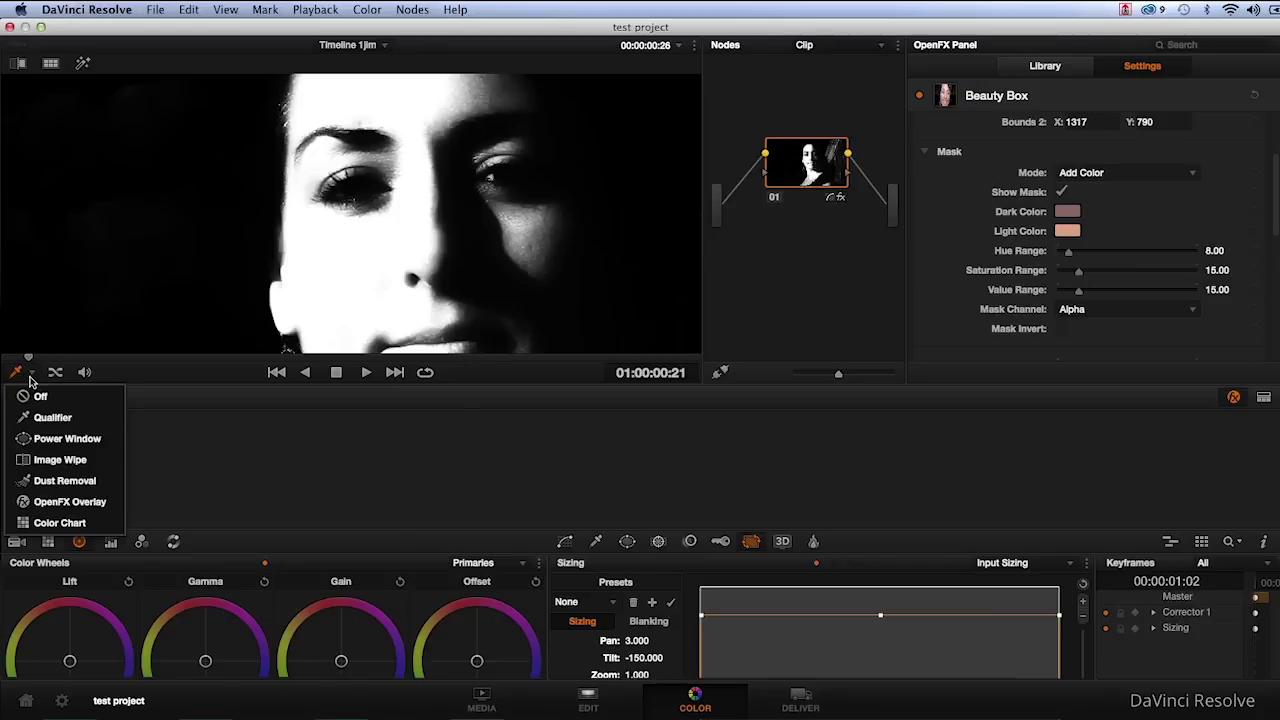
pyautogui.click(100, 508)
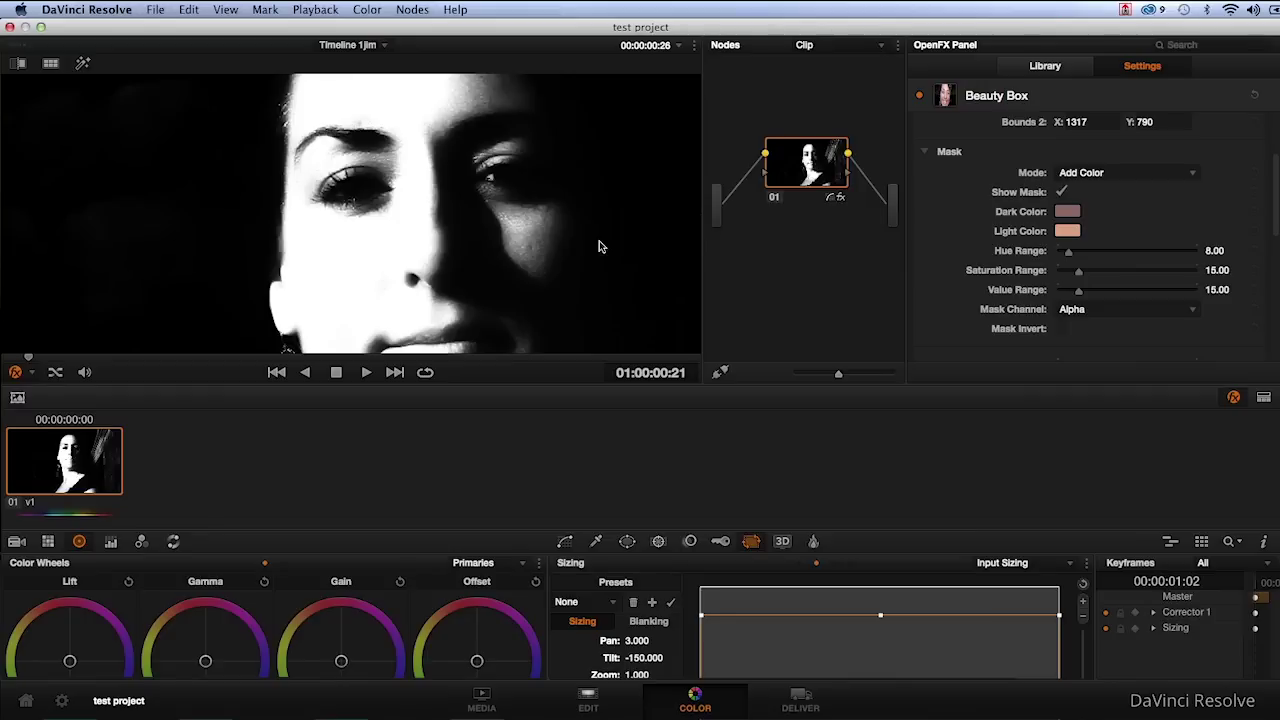
pyautogui.click(16, 372)
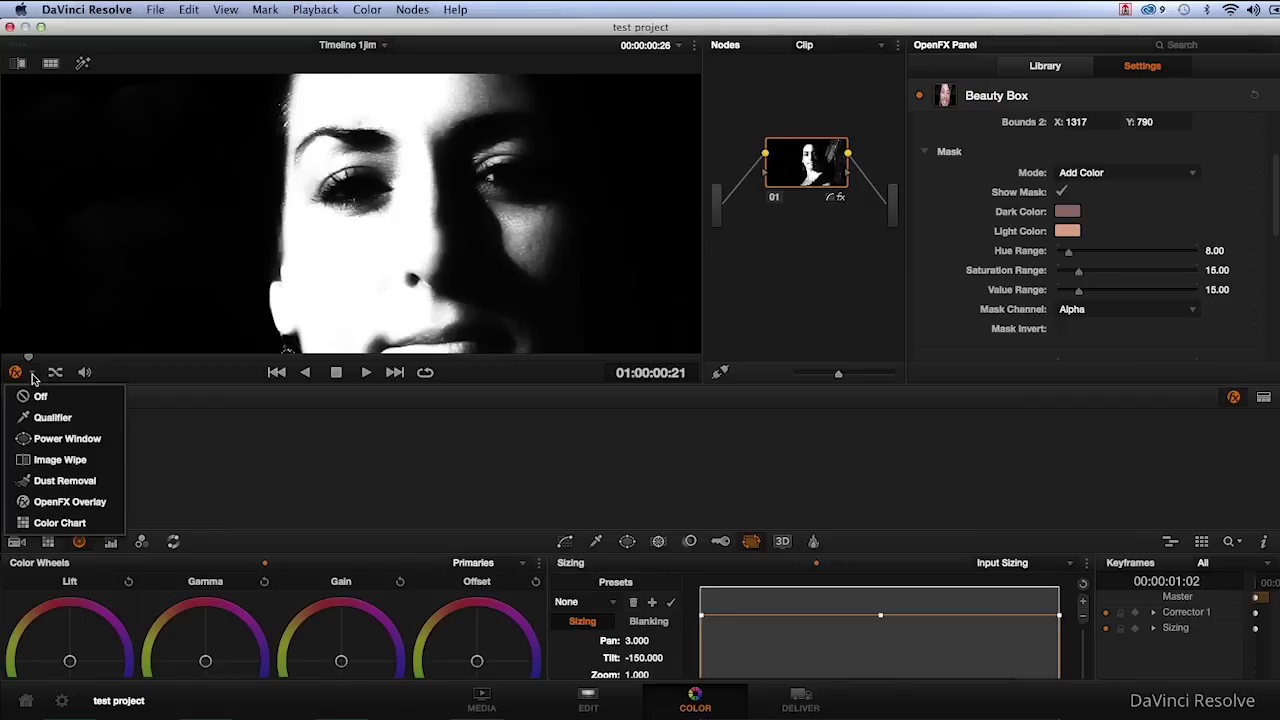
pyautogui.click(57, 399)
pyautogui.click(18, 373)
pyautogui.click(93, 503)
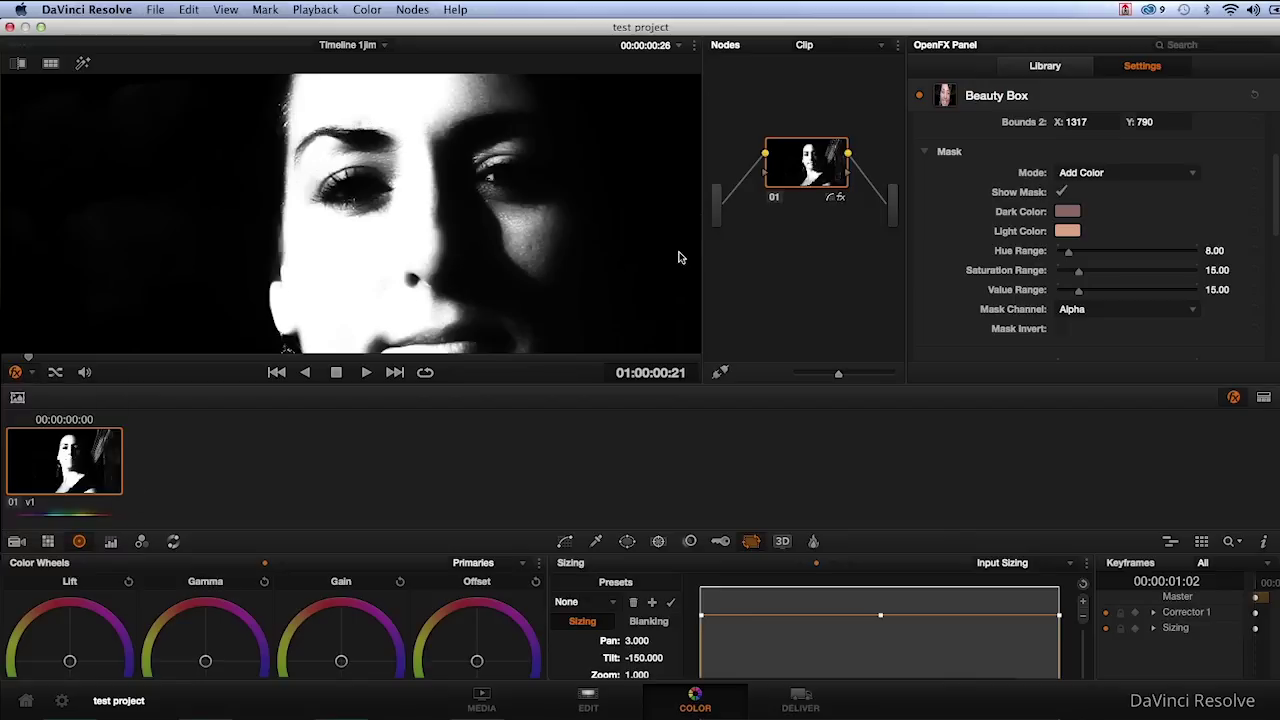
# Step: Resample Dark Color from a shadowed cheek and set Saturation Range 11.93 and Value Range 11.36
pyautogui.click(520, 231)
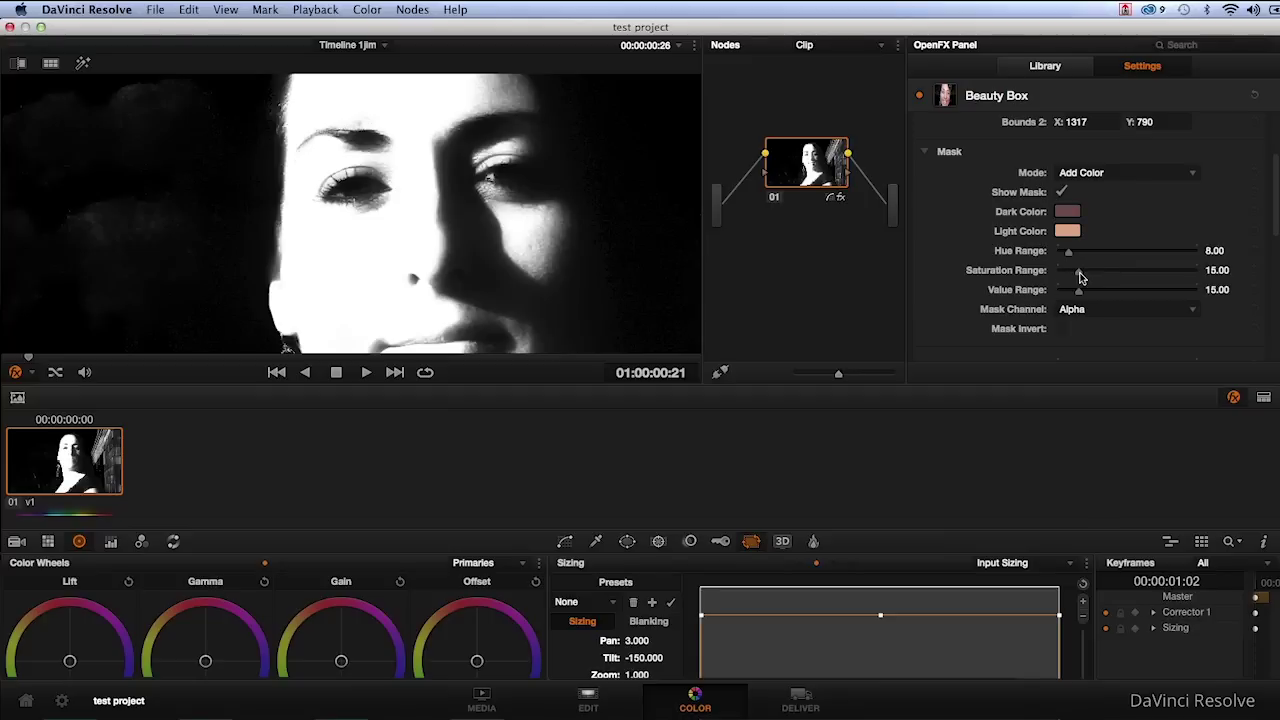
pyautogui.moveTo(1080, 272); pyautogui.dragTo(1070, 296)
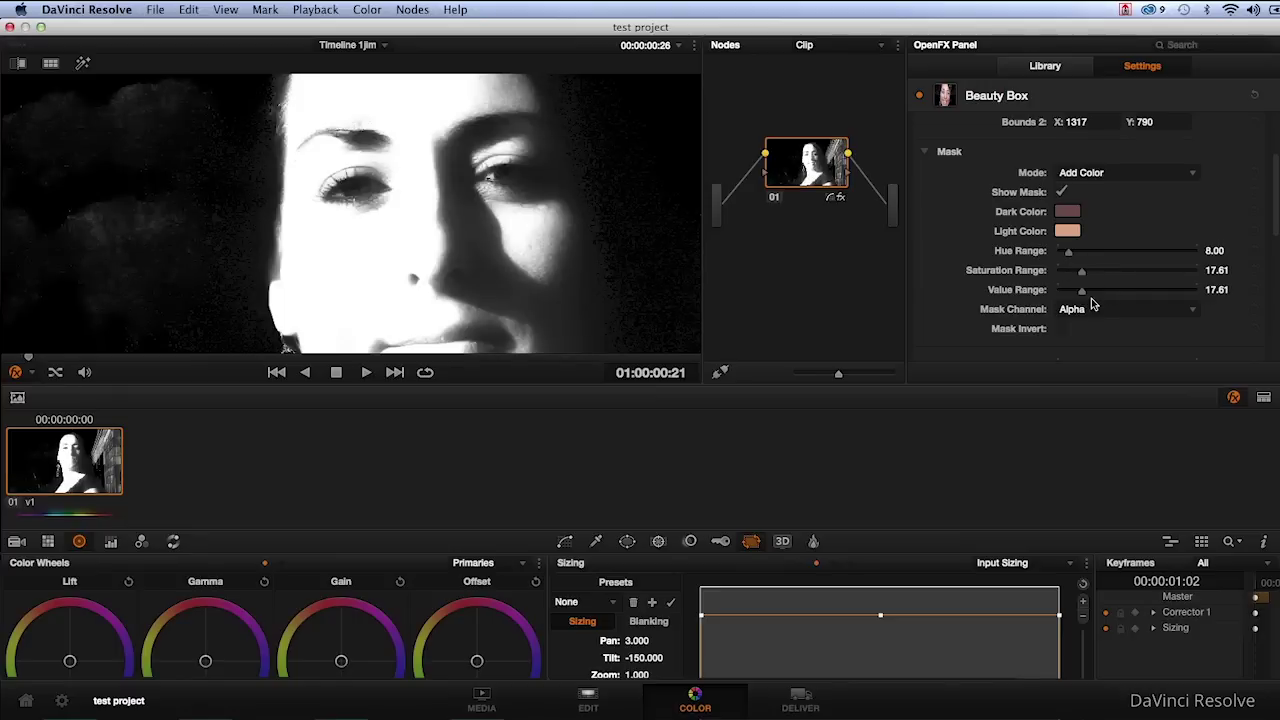
pyautogui.moveTo(1081, 272); pyautogui.dragTo(1075, 297)
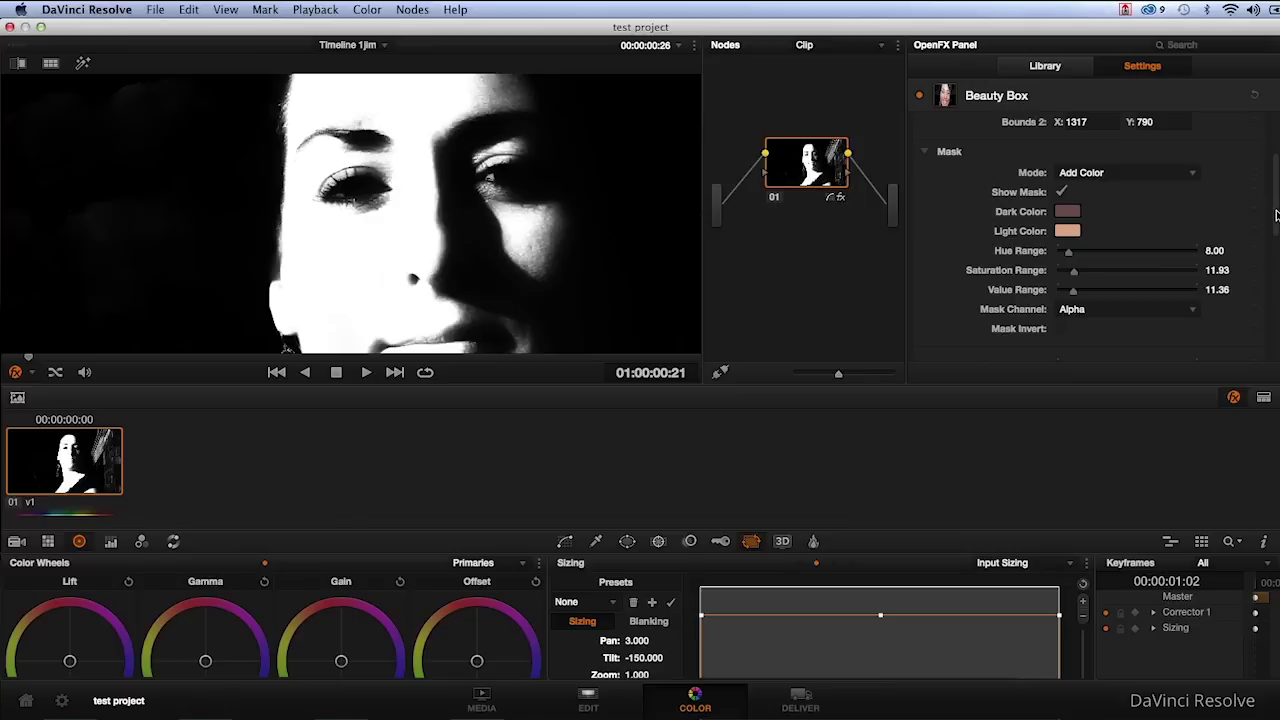
pyautogui.moveTo(1276, 215); pyautogui.dragTo(1277, 192)
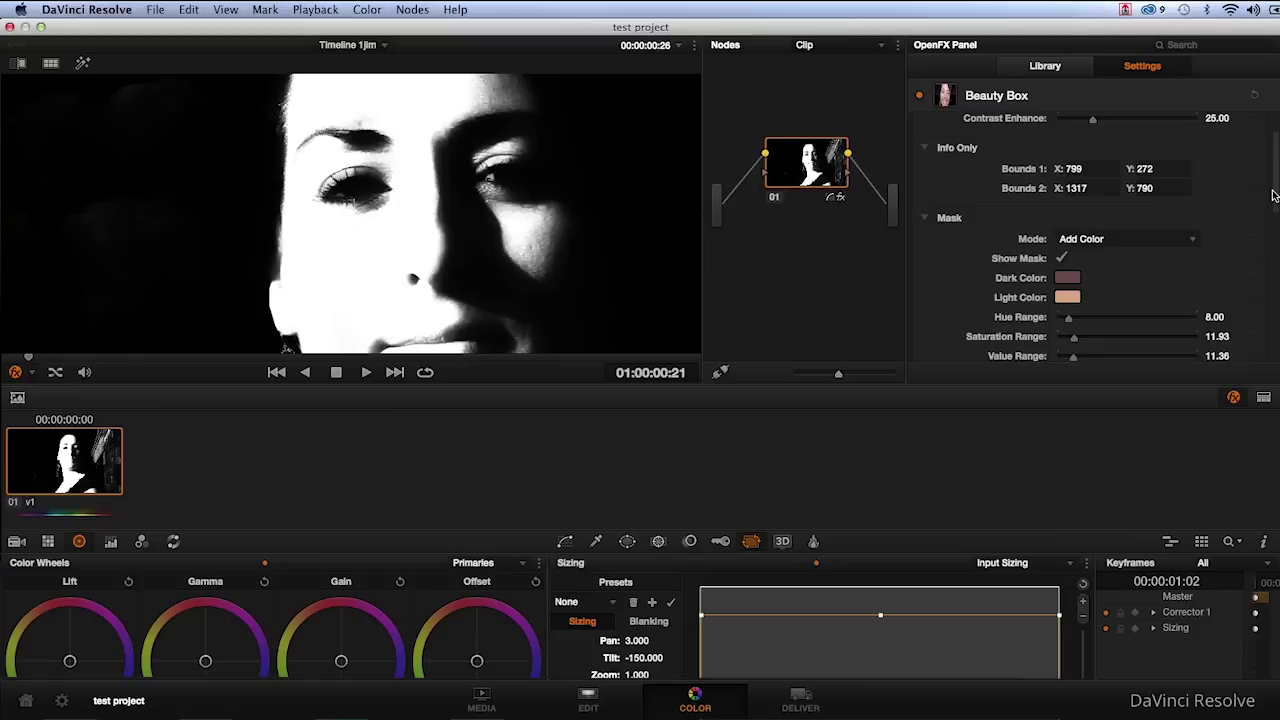
# Step: Turn off Show Mask so the viewer shows the face in colour
pyautogui.scroll(2, 1090, 230)
pyautogui.click(1061, 295)
pyautogui.scroll(1, 1050, 300)
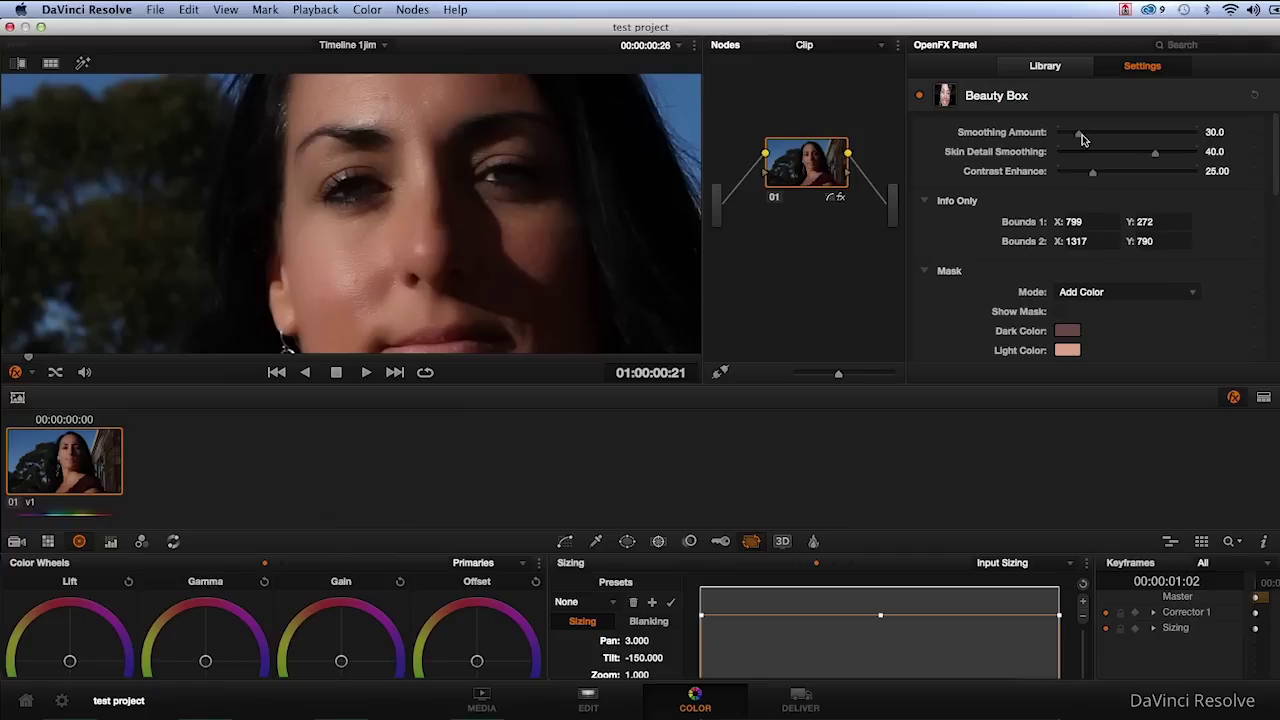
# Step: Set Beauty Box Smoothing Amount to 25.0 and Skin Detail Smoothing to 35.2
pyautogui.moveTo(1080, 133); pyautogui.dragTo(1208, 155)
pyautogui.moveTo(1198, 134); pyautogui.dragTo(1150, 156)
pyautogui.moveTo(1151, 157); pyautogui.dragTo(1040, 157)
pyautogui.moveTo(1057, 154); pyautogui.dragTo(1150, 157)
pyautogui.scroll(-5, 1133, 268)
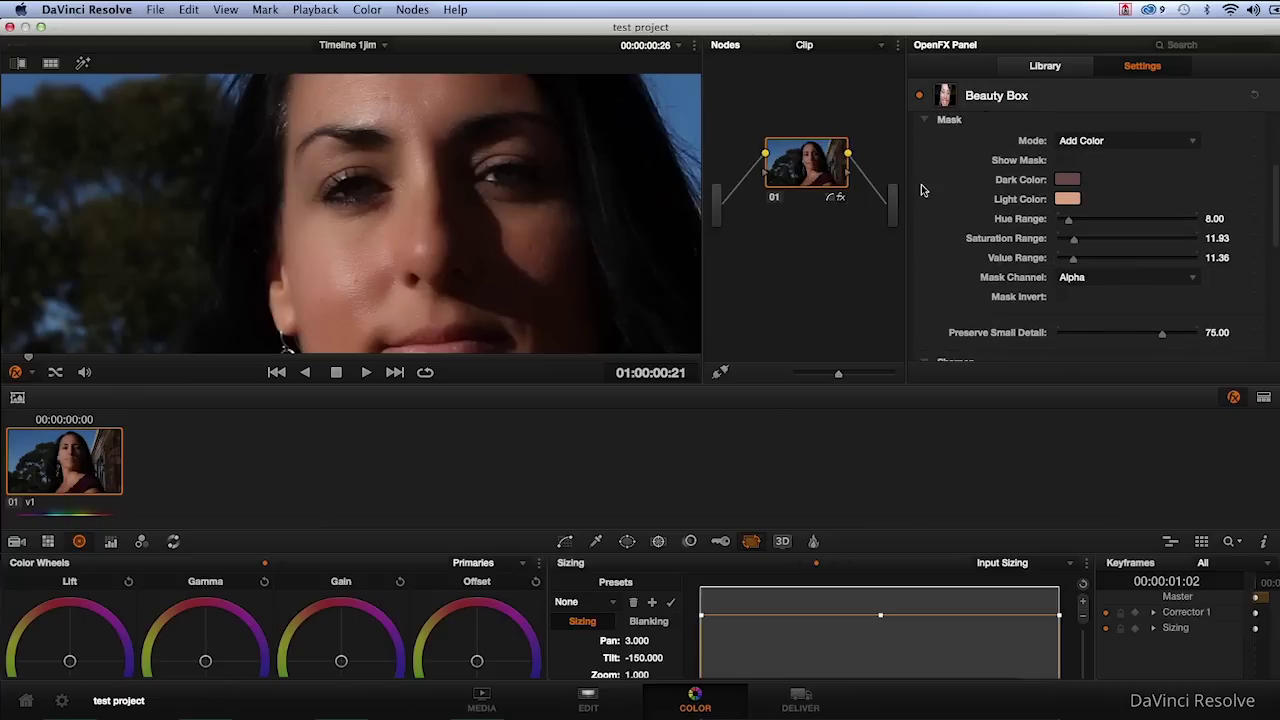
pyautogui.scroll(-5, 1095, 258)
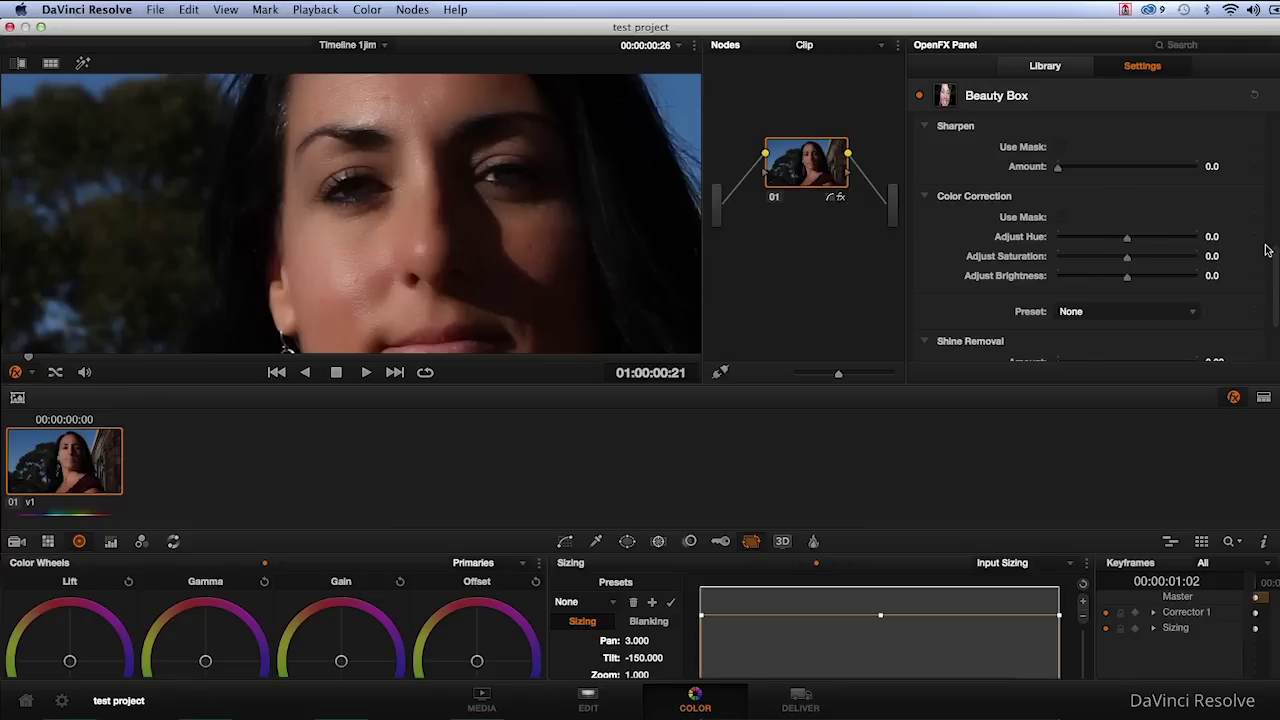
pyautogui.scroll(-2, 1205, 300)
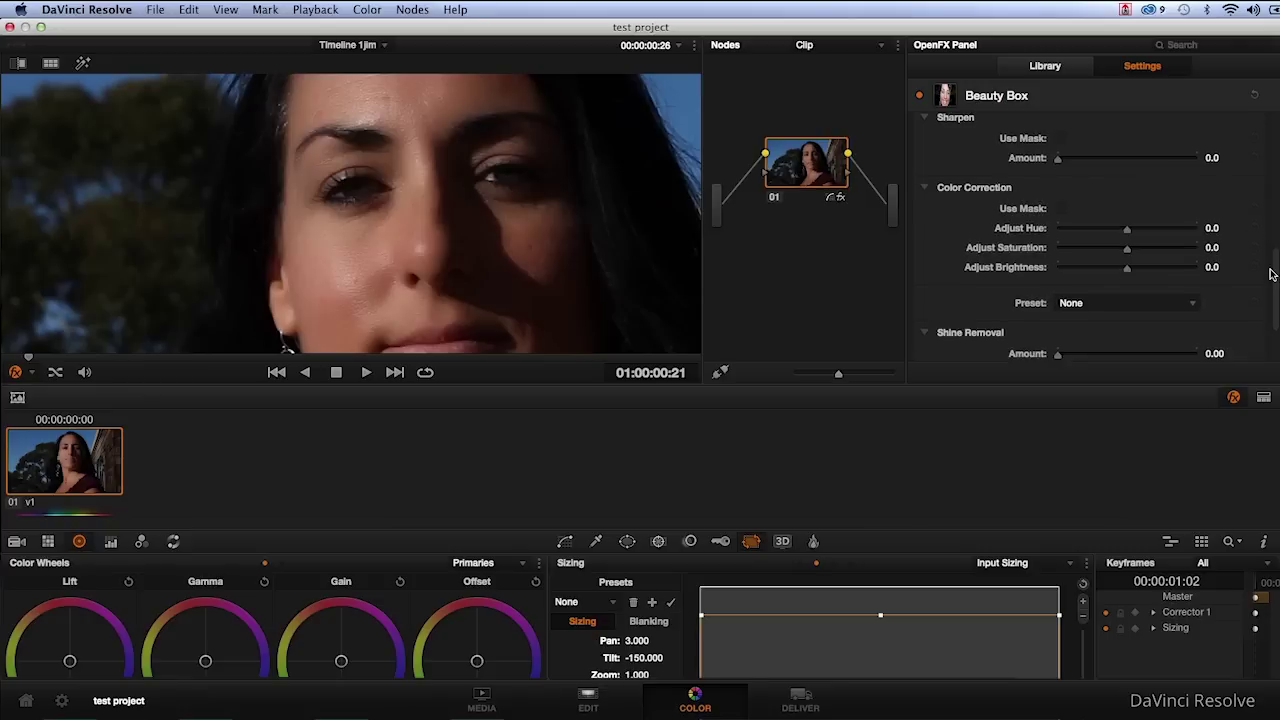
pyautogui.click(1189, 290)
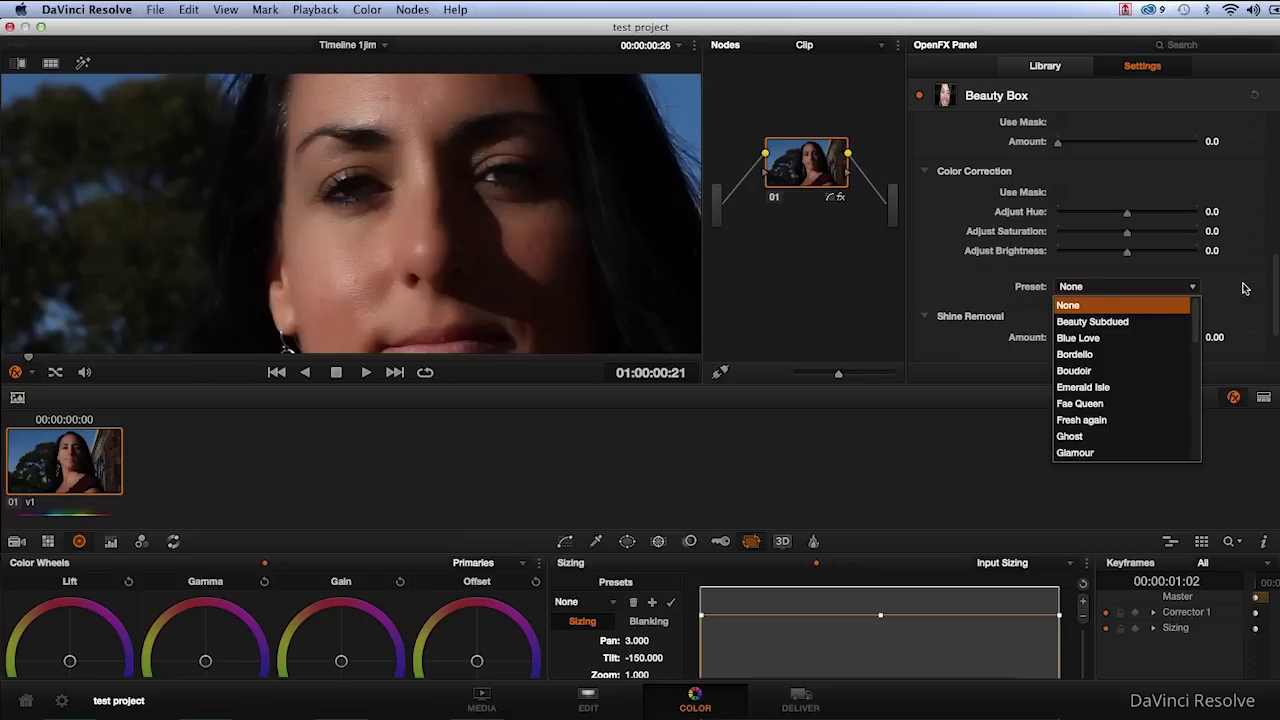
pyautogui.click(1236, 290)
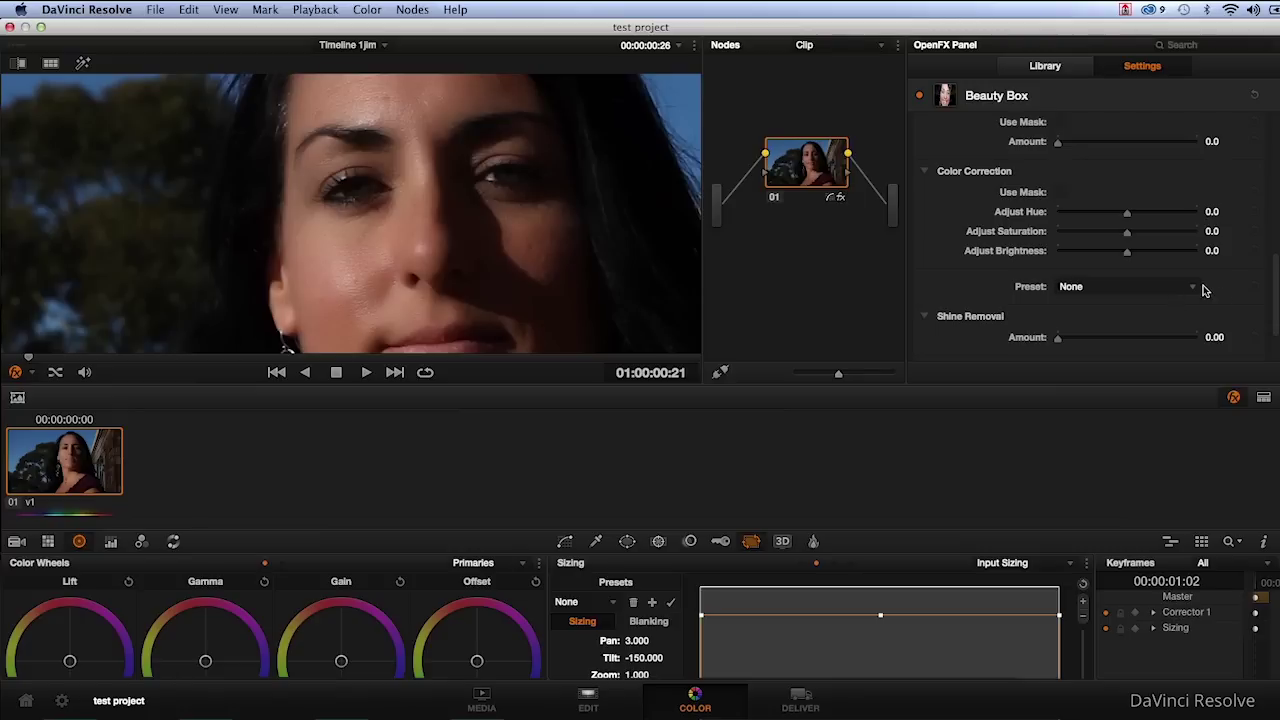
# Step: Set Shine Removal Amount to 100.00 after briefly comparing it at 0
pyautogui.scroll(1, 1232, 286)
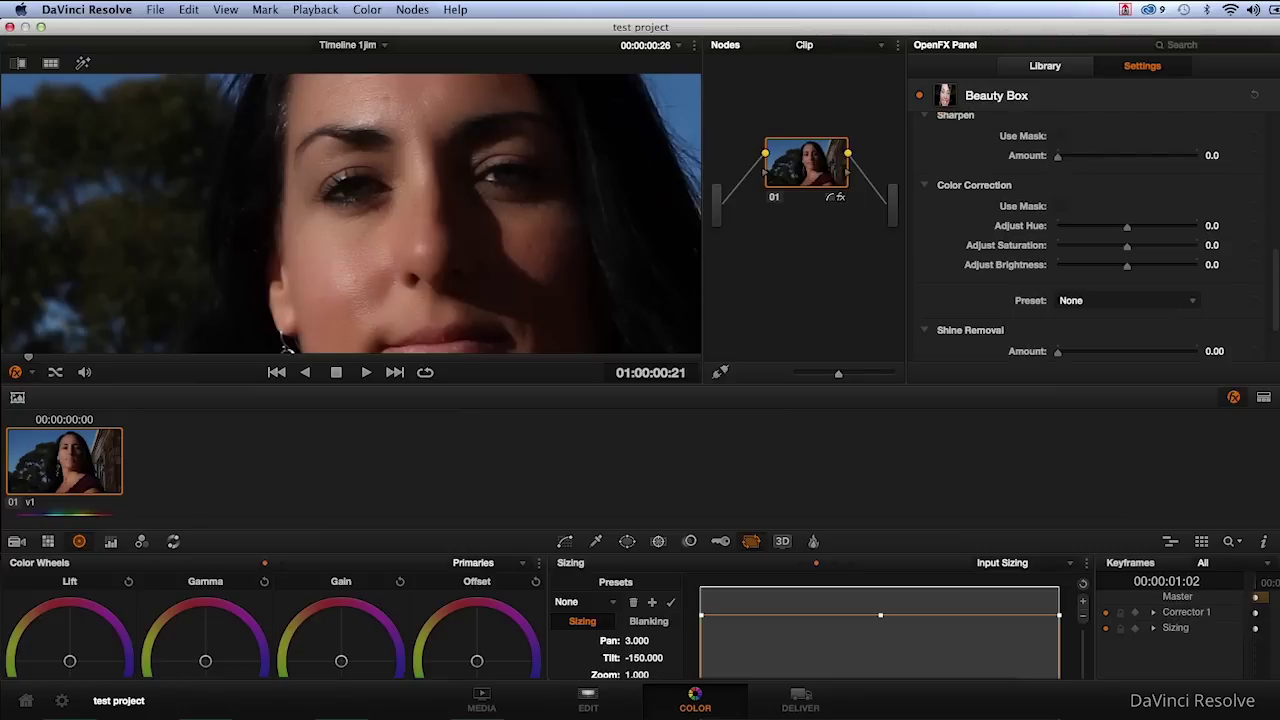
pyautogui.scroll(5, 1213, 190)
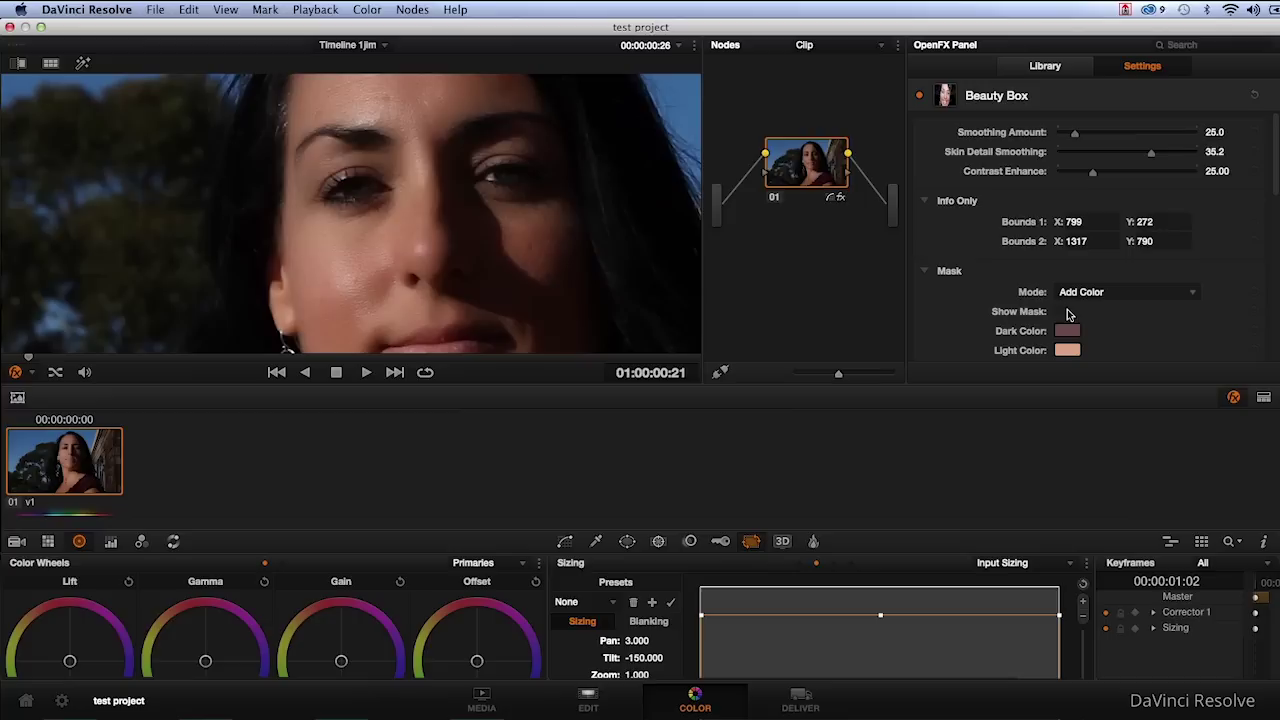
pyautogui.scroll(-10, 1068, 314)
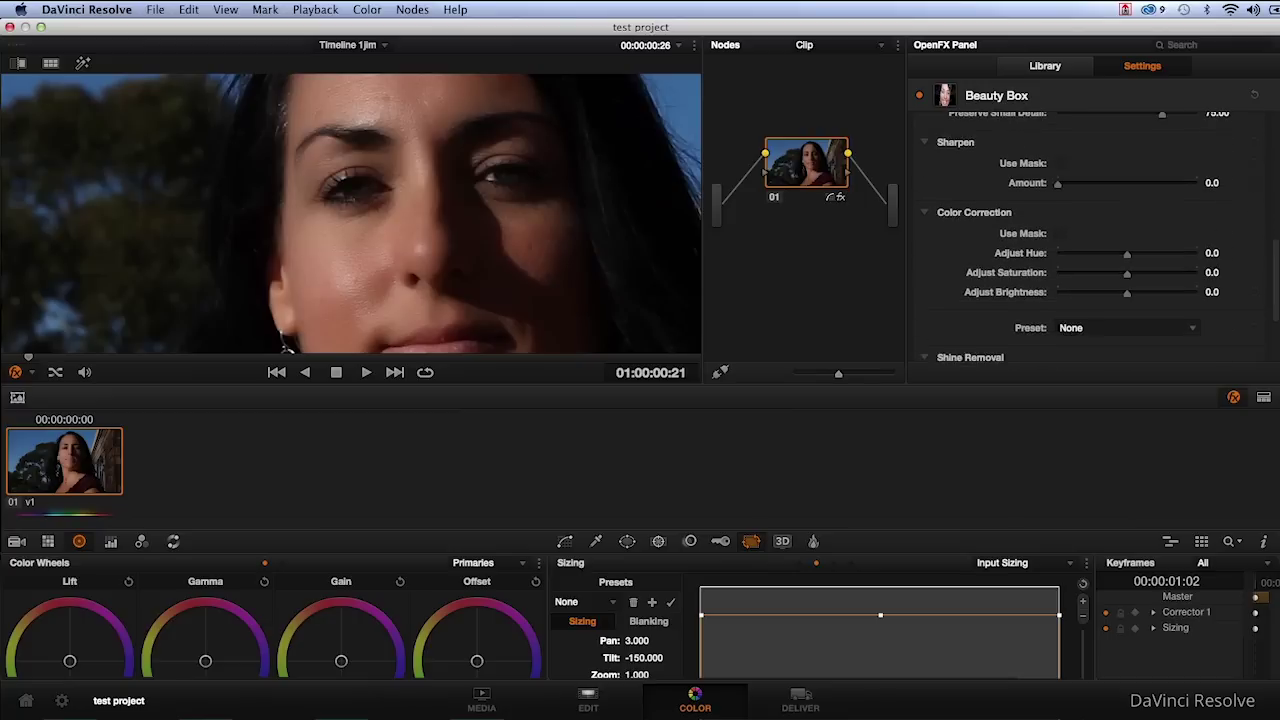
pyautogui.scroll(-3, 1068, 314)
pyautogui.scroll(-3, 1250, 304)
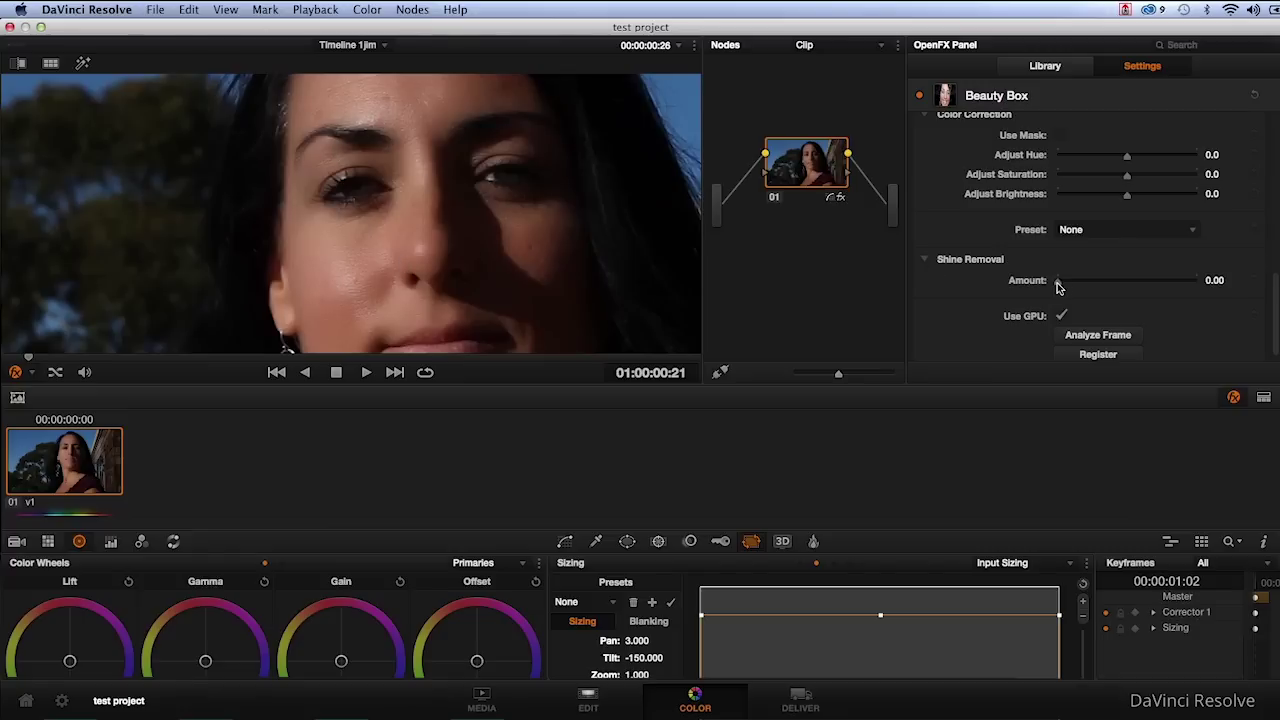
pyautogui.moveTo(1057, 281); pyautogui.dragTo(1240, 285)
pyautogui.moveTo(1196, 280); pyautogui.dragTo(1060, 322)
pyautogui.moveTo(1057, 283); pyautogui.dragTo(1265, 296)
pyautogui.scroll(2, 1276, 287)
pyautogui.scroll(10, 1276, 287)
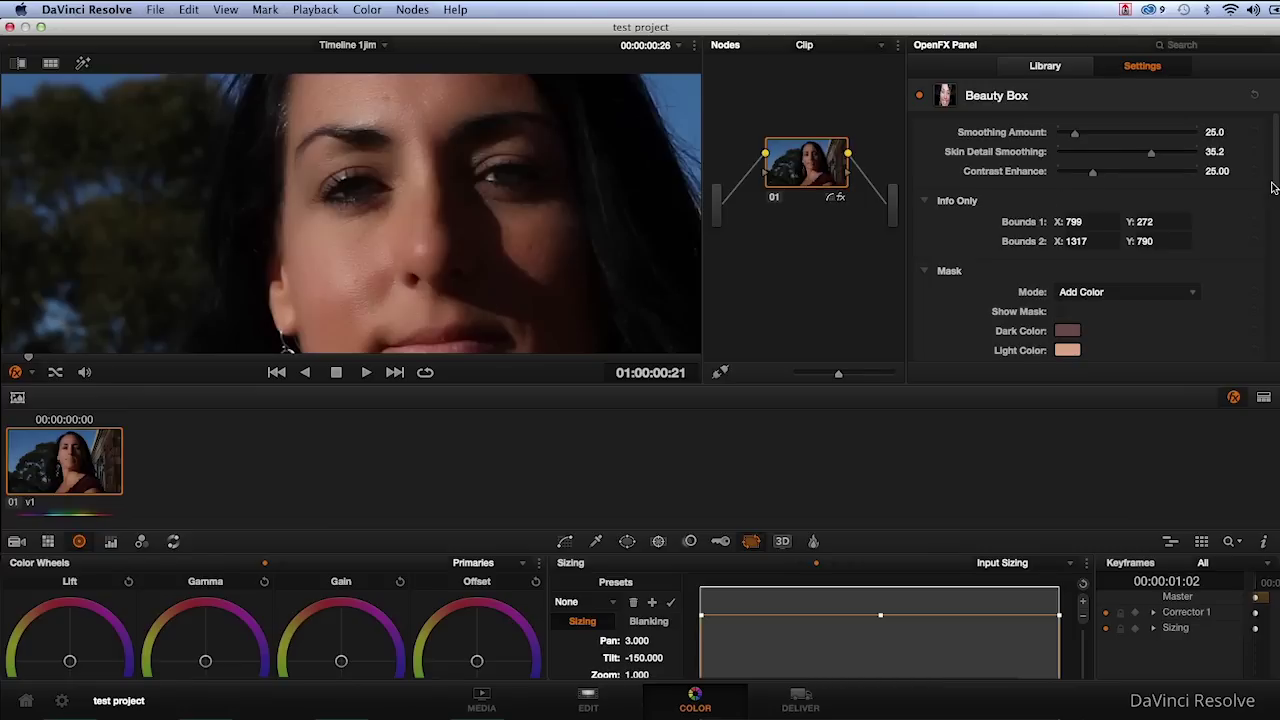
pyautogui.scroll(-10, 1100, 250)
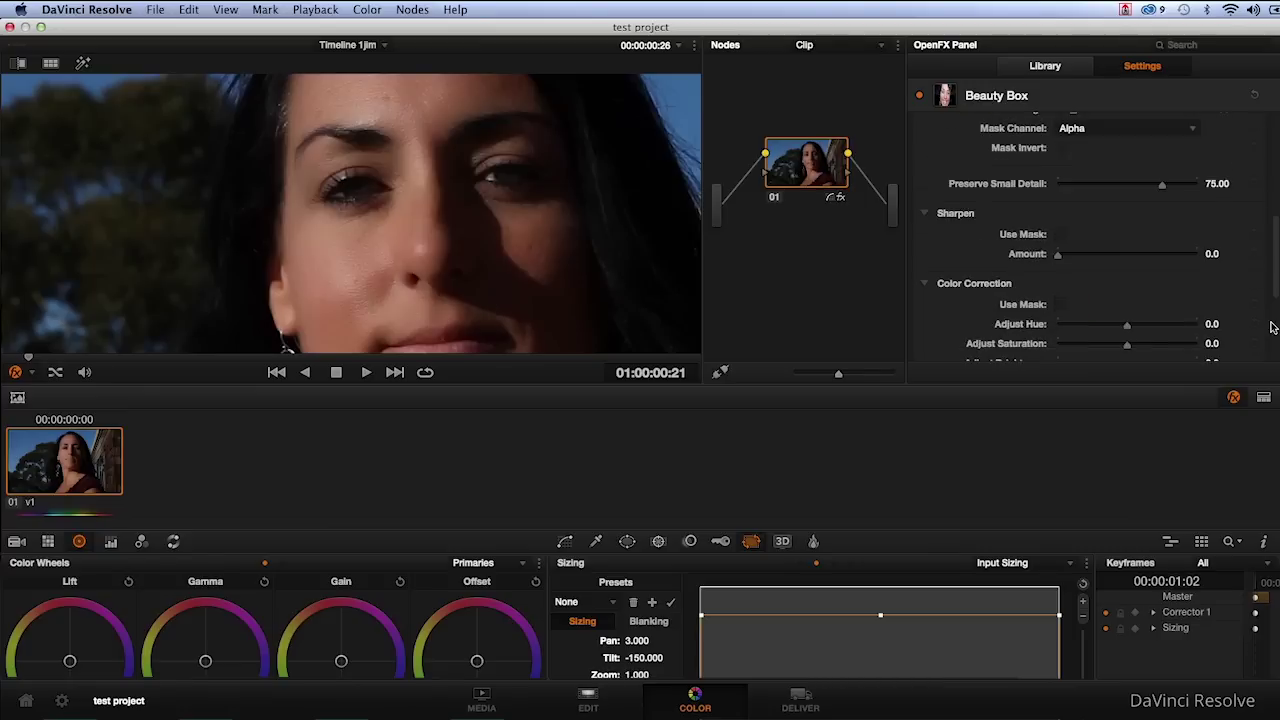